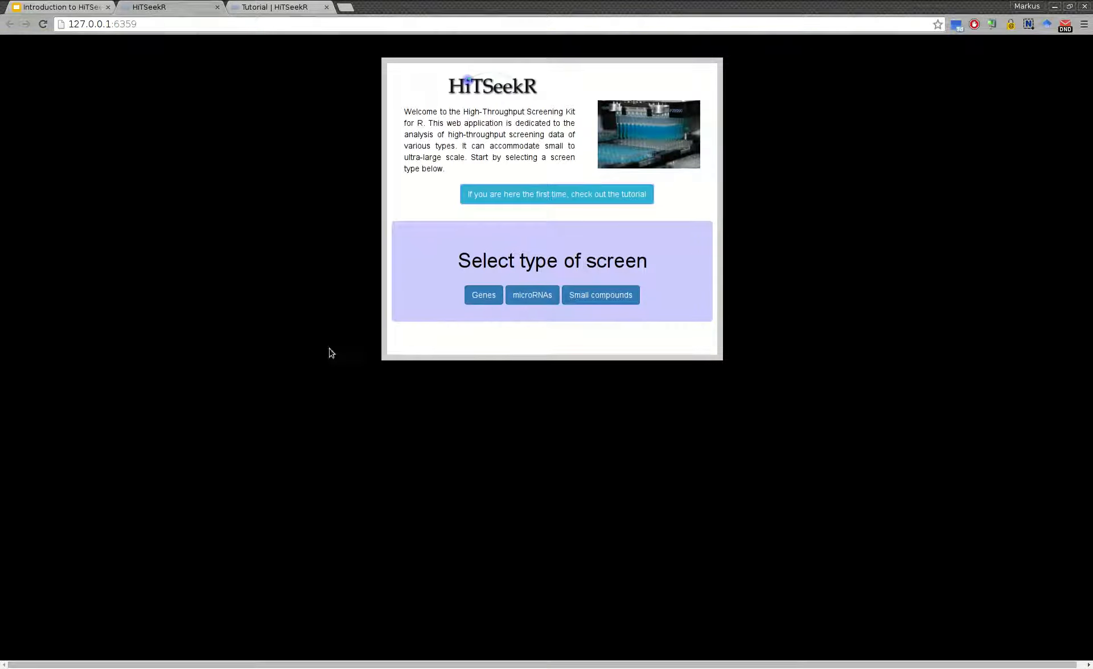
- Choose the microRNAs screen type and load the demo dataset "miRNA mimics screen for vorinostat resistance genes"
left_click(535, 297)
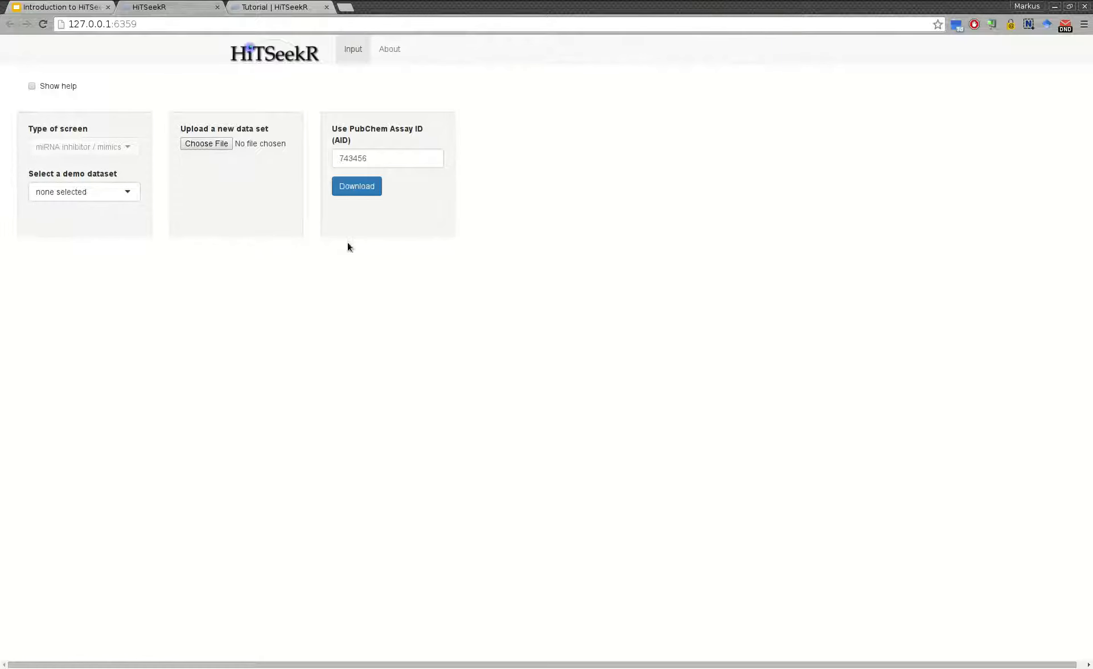
left_click(376, 193)
left_click(88, 199)
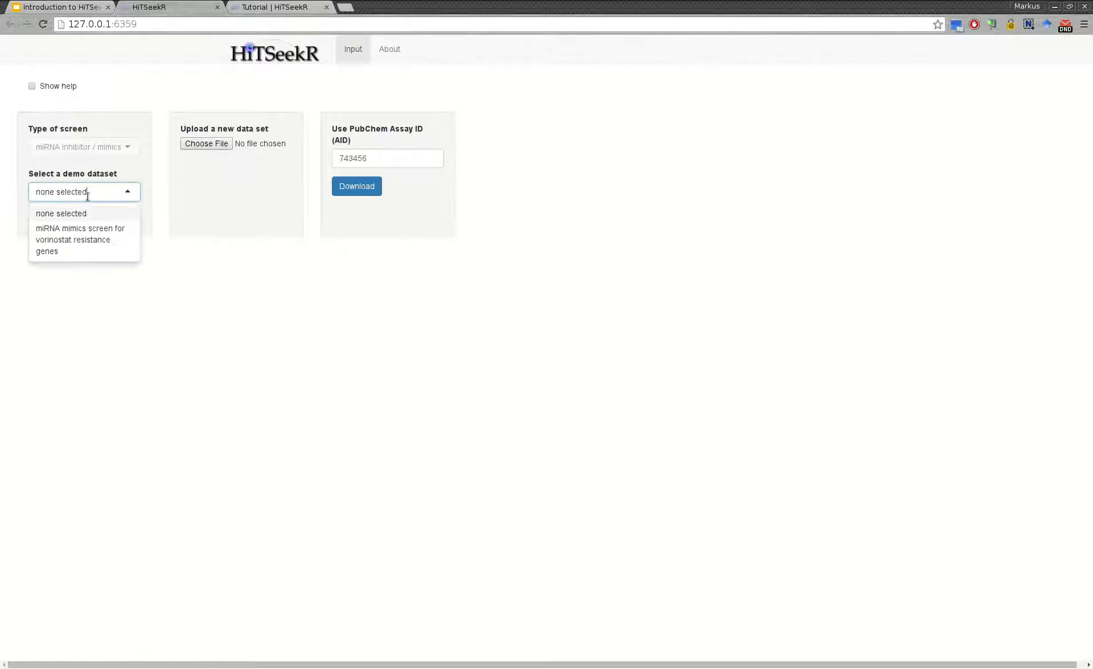
left_click(73, 240)
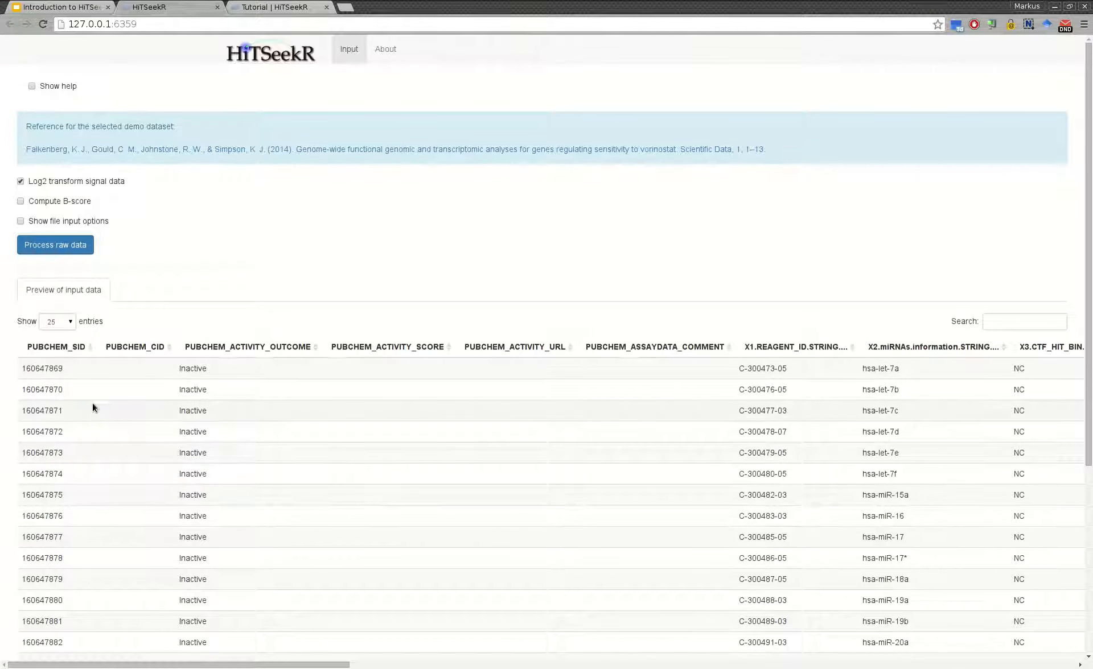
- Show the file input options and add X11.AVERAGE_DAPI_CELL_COUNT.INT as a further measurement column
left_click(20, 222)
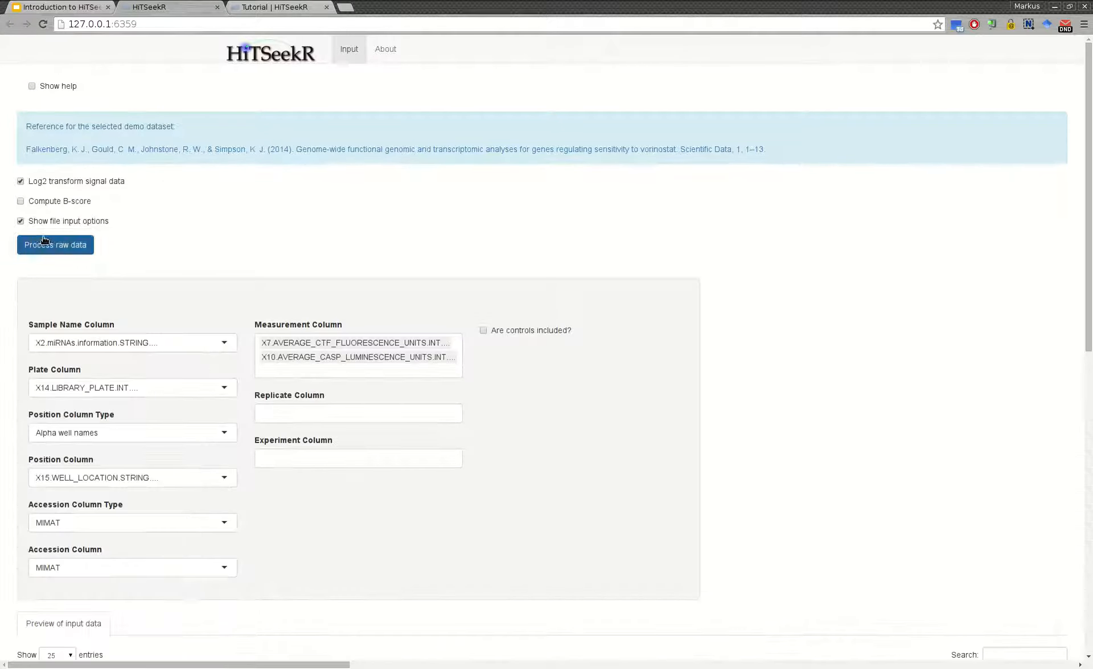
scroll(174, 387, "down", 4)
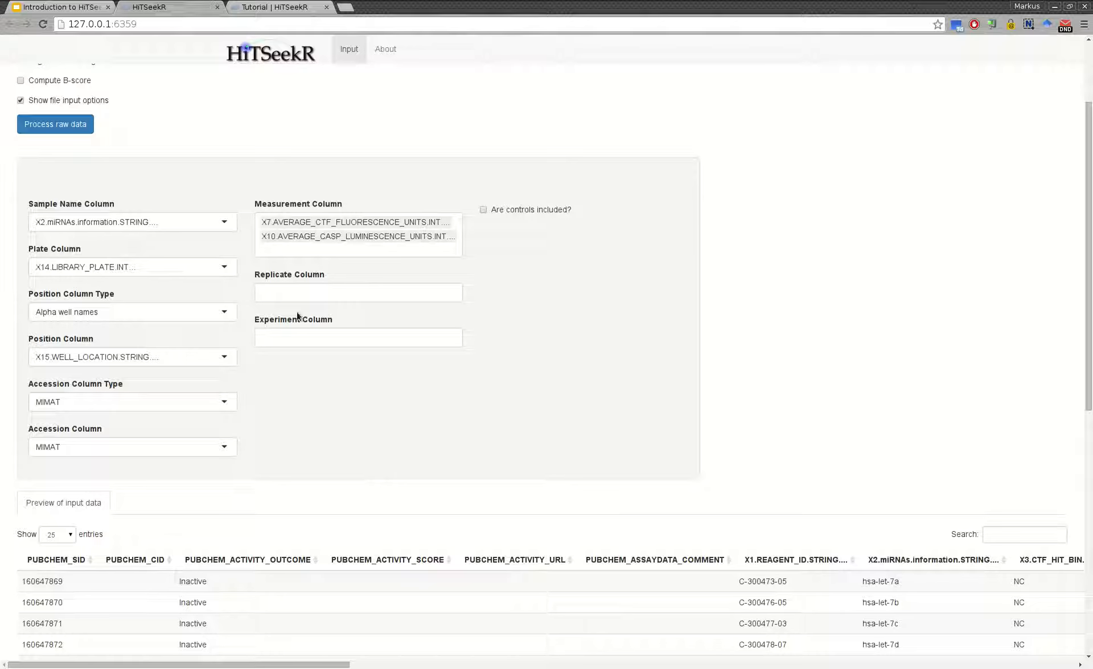
left_click(279, 251)
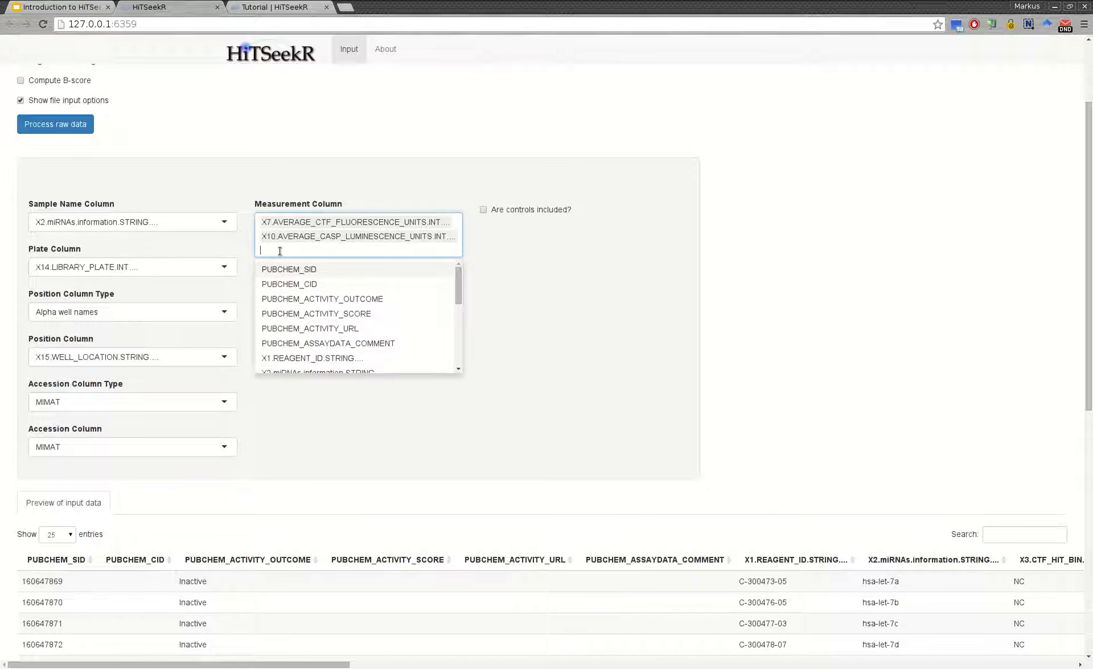
scroll(324, 313, "down", 2)
scroll(328, 316, "down", 4)
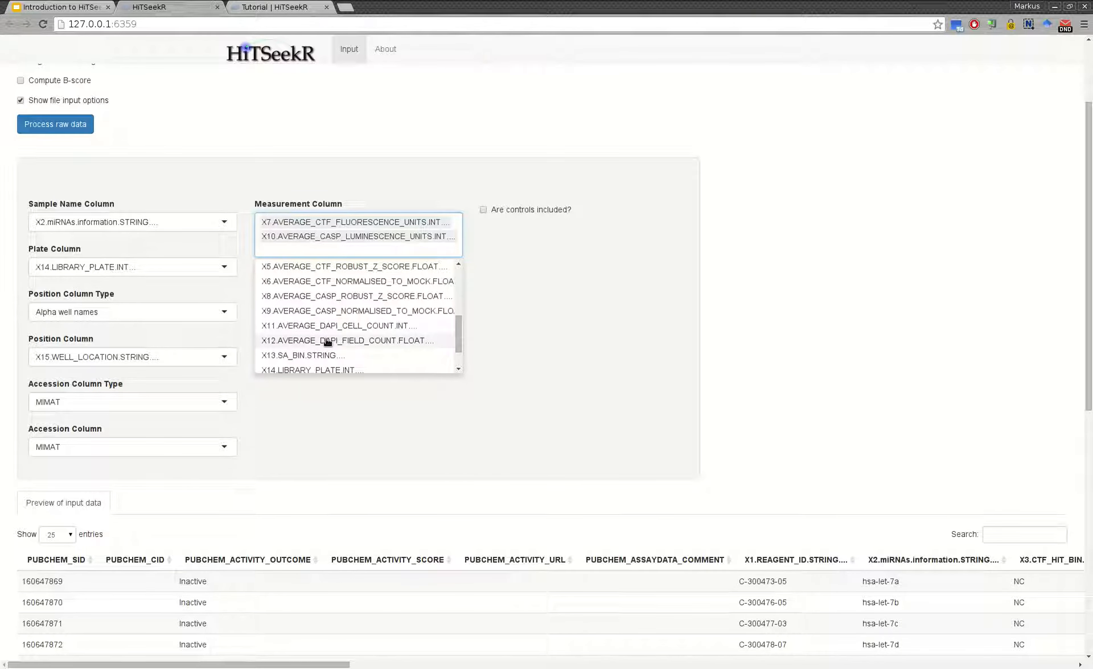
left_click(327, 325)
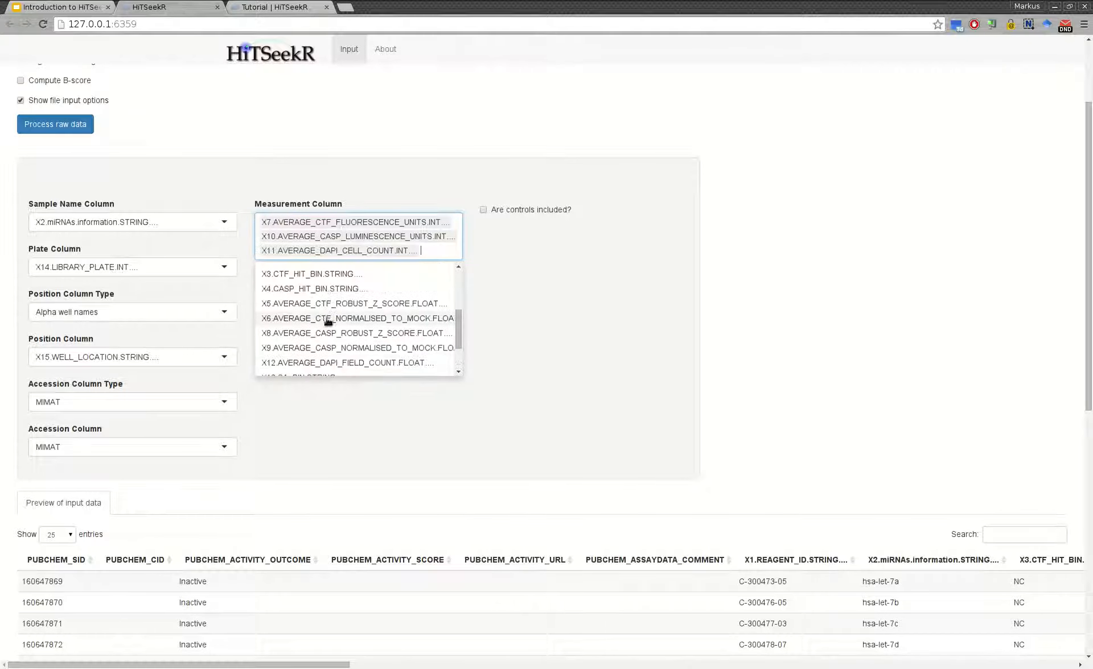
left_click(550, 305)
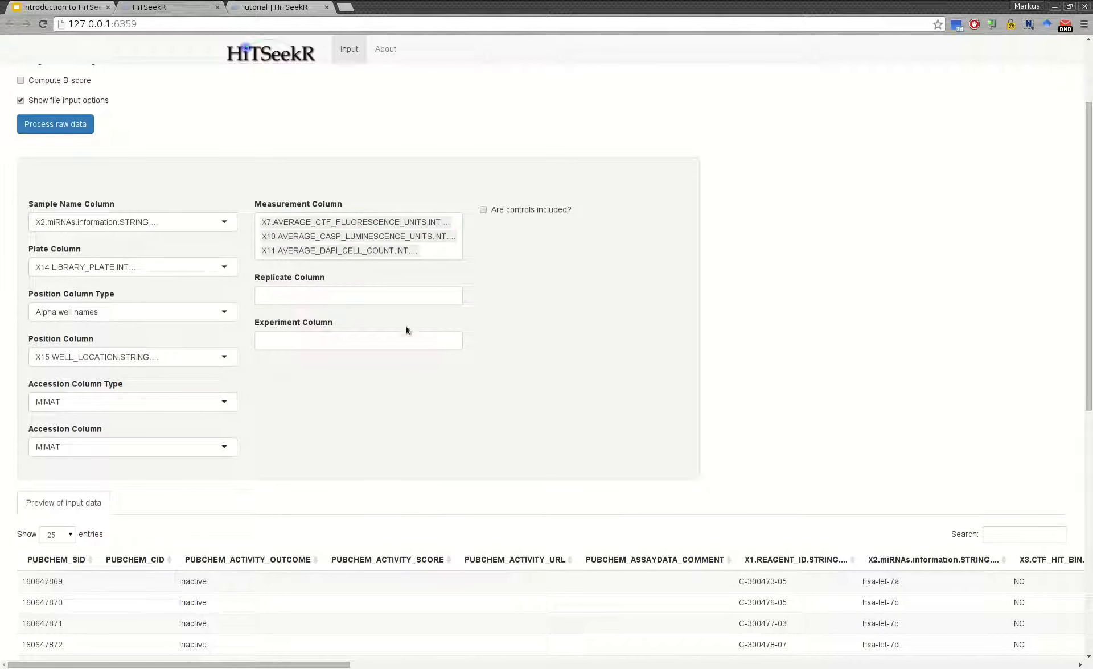
- Enable B-score computation and process the raw data
scroll(371, 391, "up", 4)
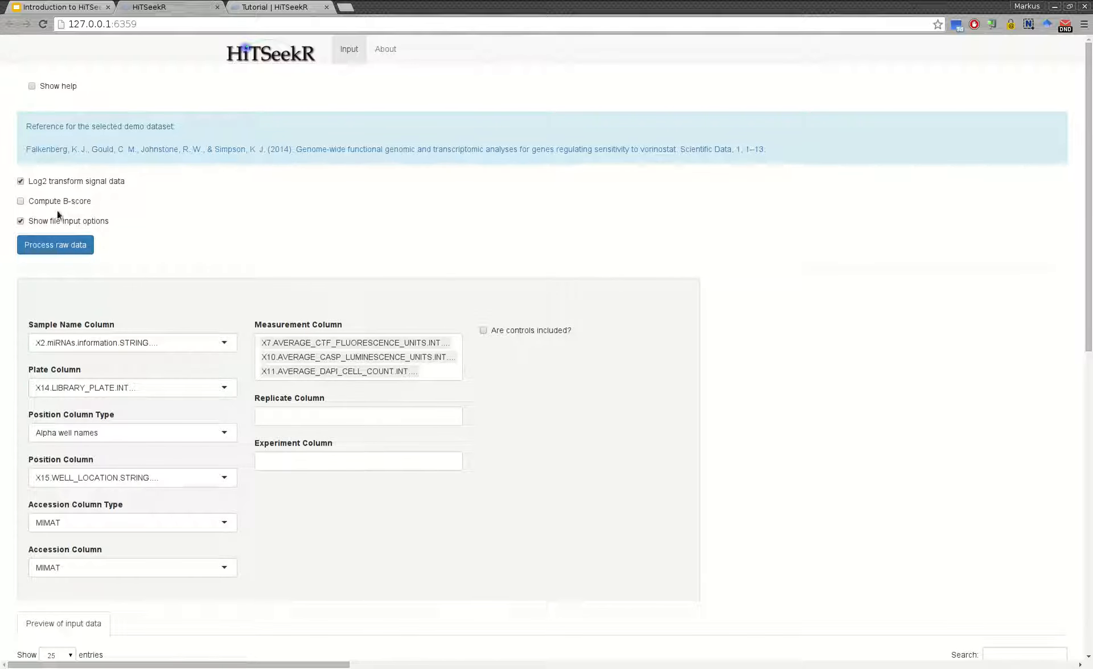
left_click(20, 202)
left_click(45, 248)
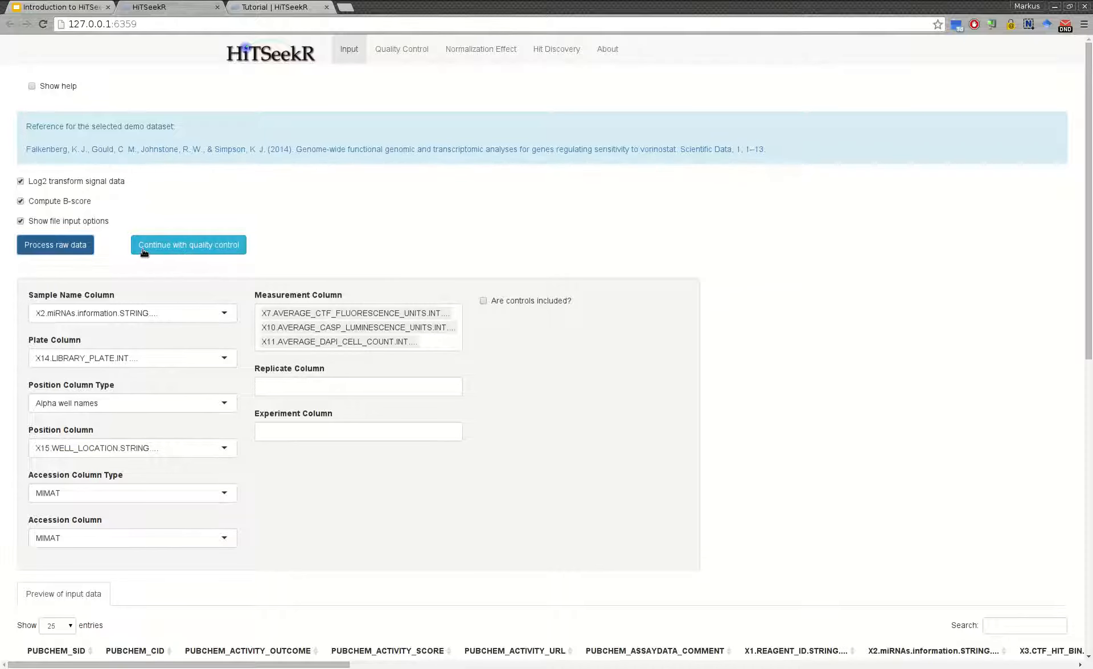
- Continue with quality control and examine the plate signal variation and the row and column effects
left_click(194, 245)
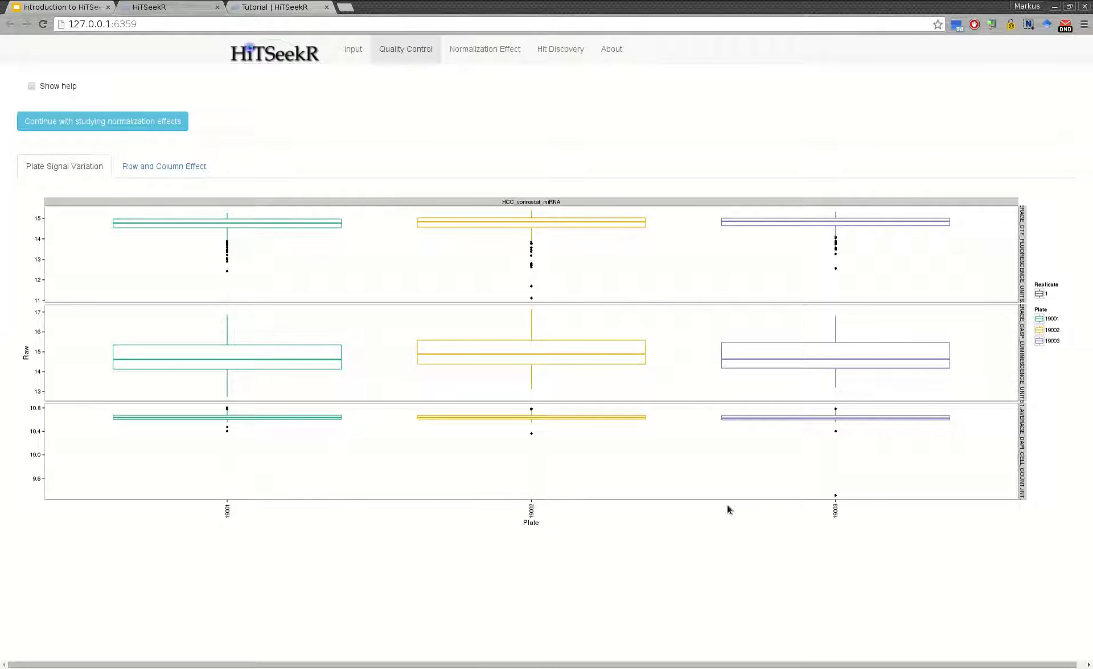
left_click(155, 168)
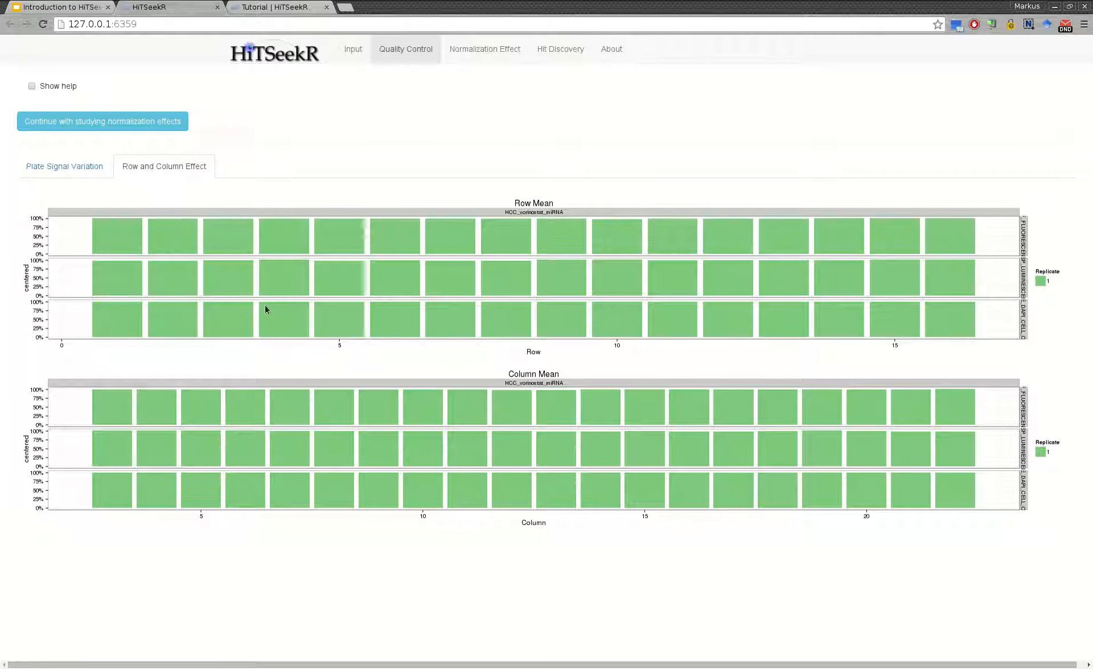
- Continue to the normalization effects and compare plate signal variation for raw signal, z-score and B-score, ending on raw signal
left_click(168, 122)
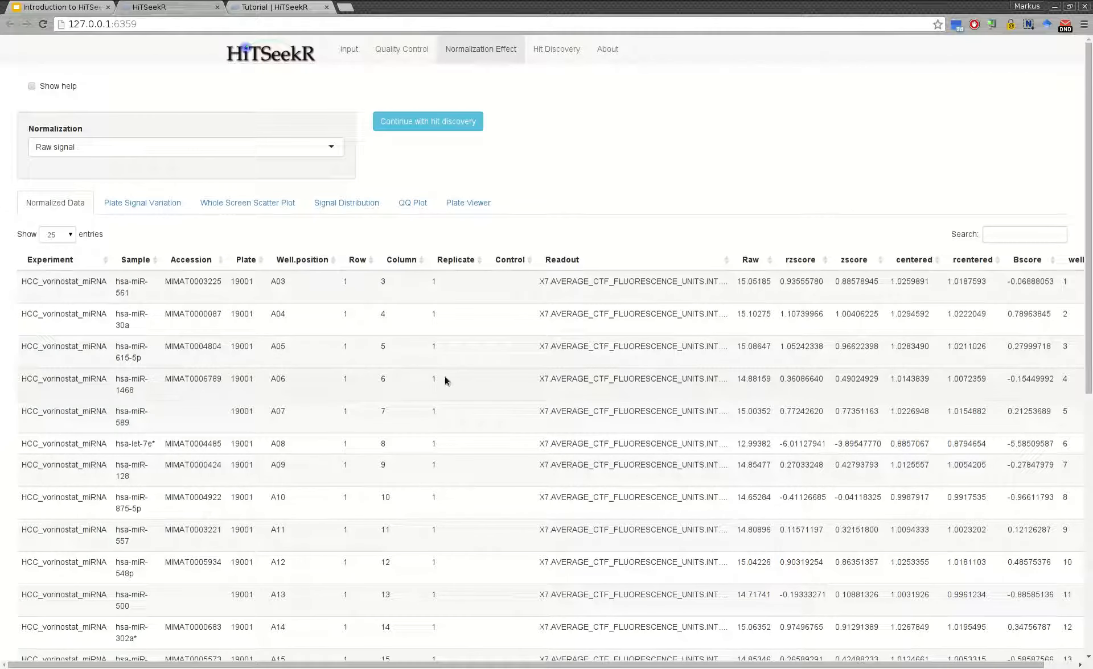
left_click(142, 203)
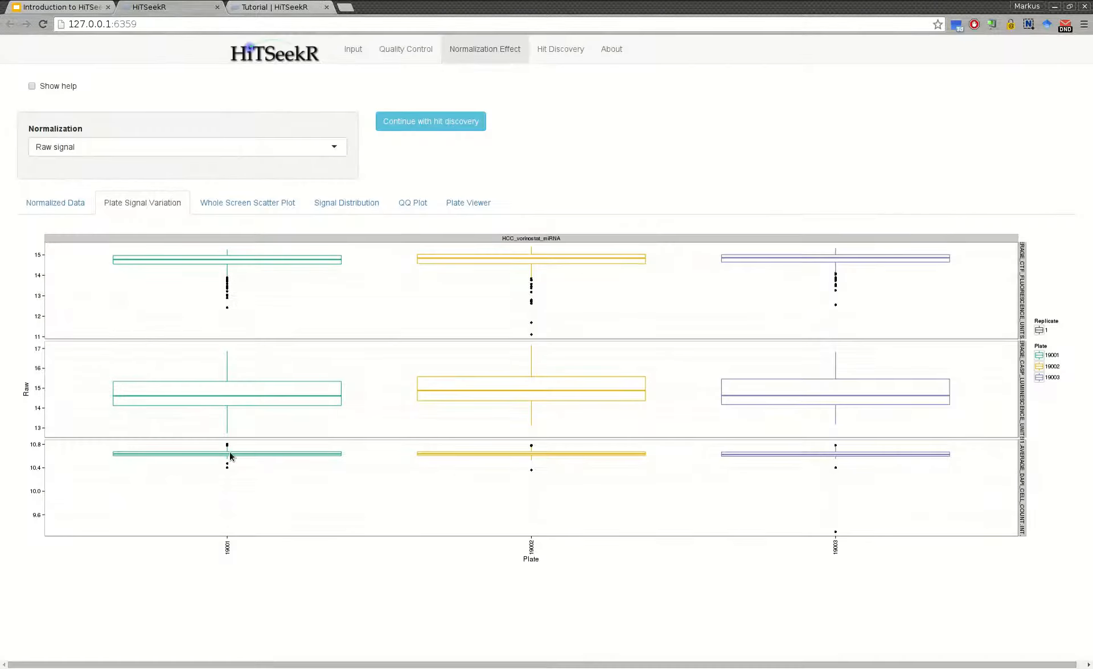
left_click(108, 147)
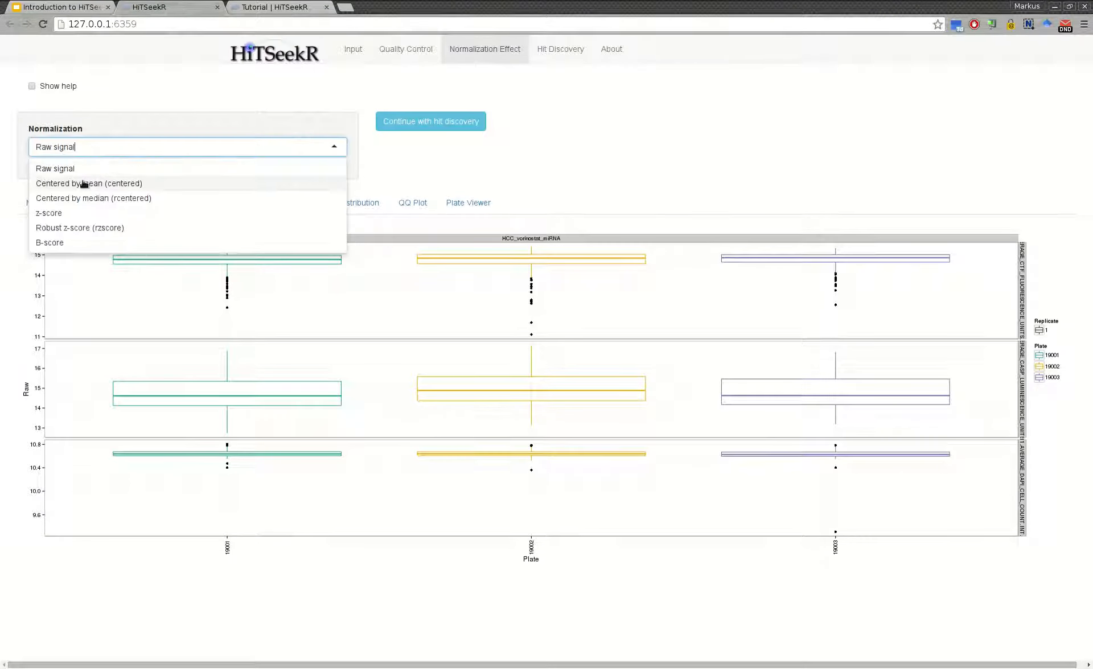
left_click(69, 215)
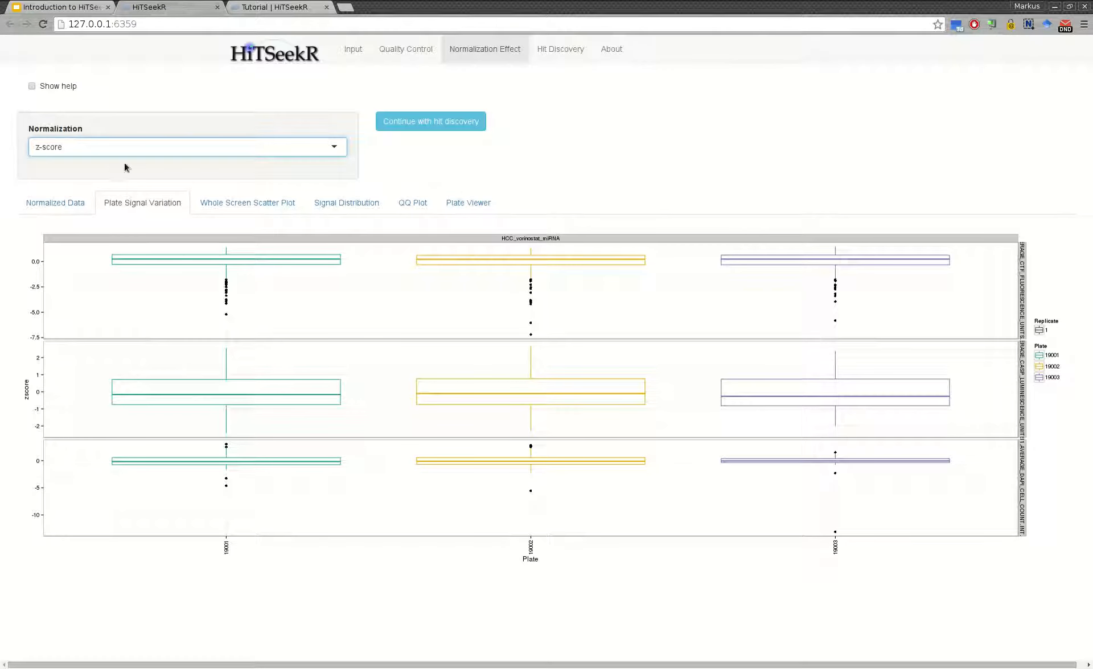
left_click(123, 154)
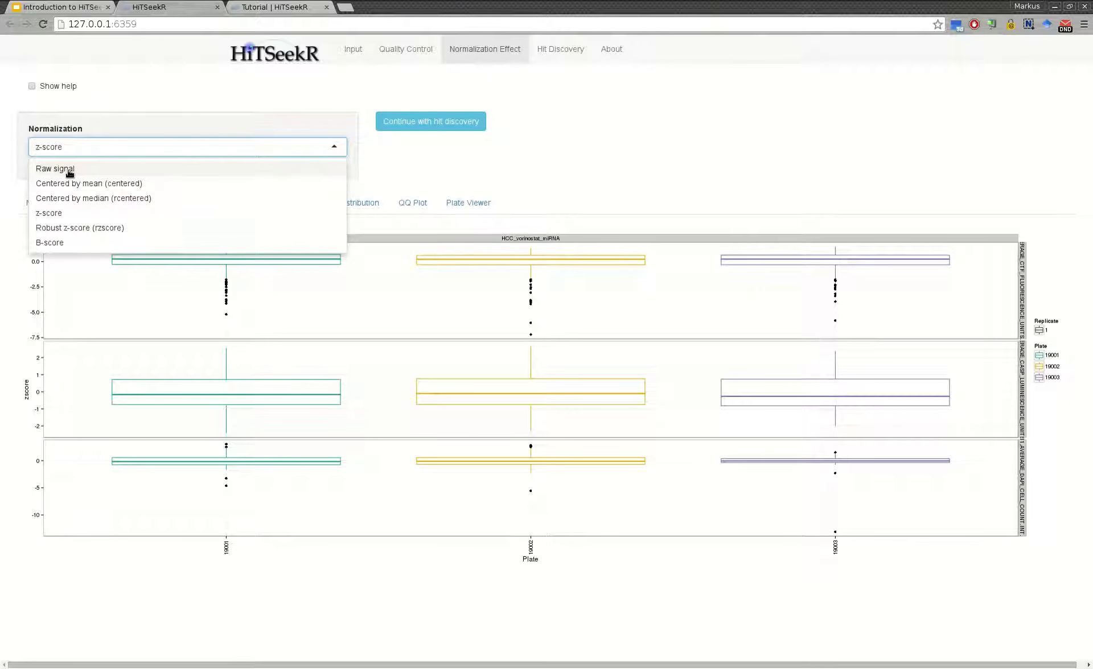
left_click(67, 244)
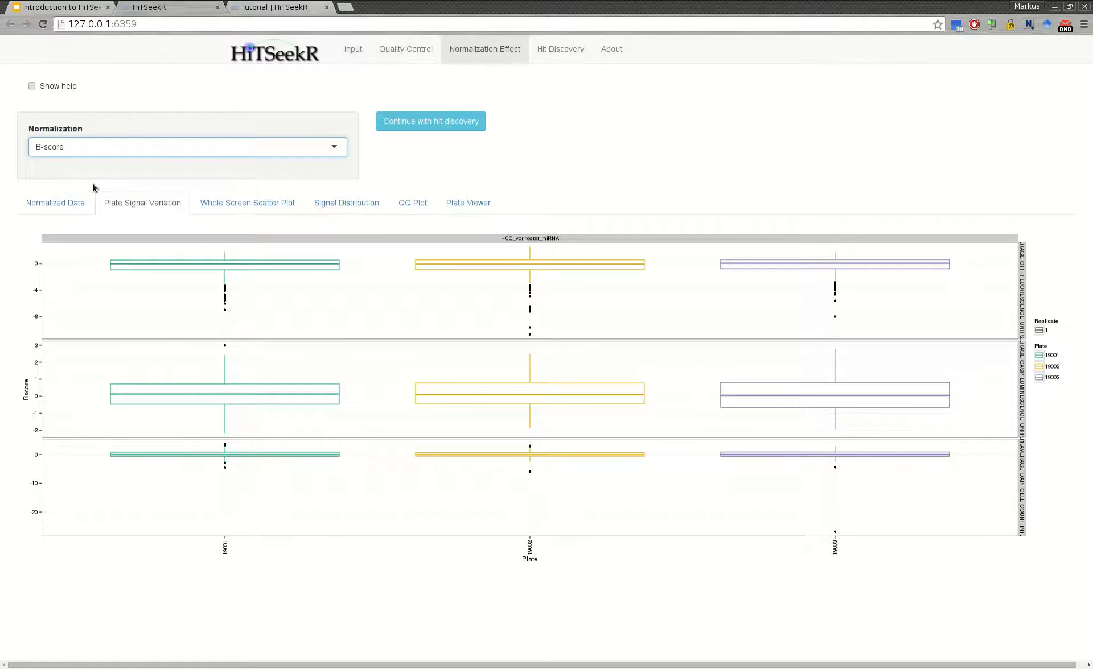
left_click(87, 149)
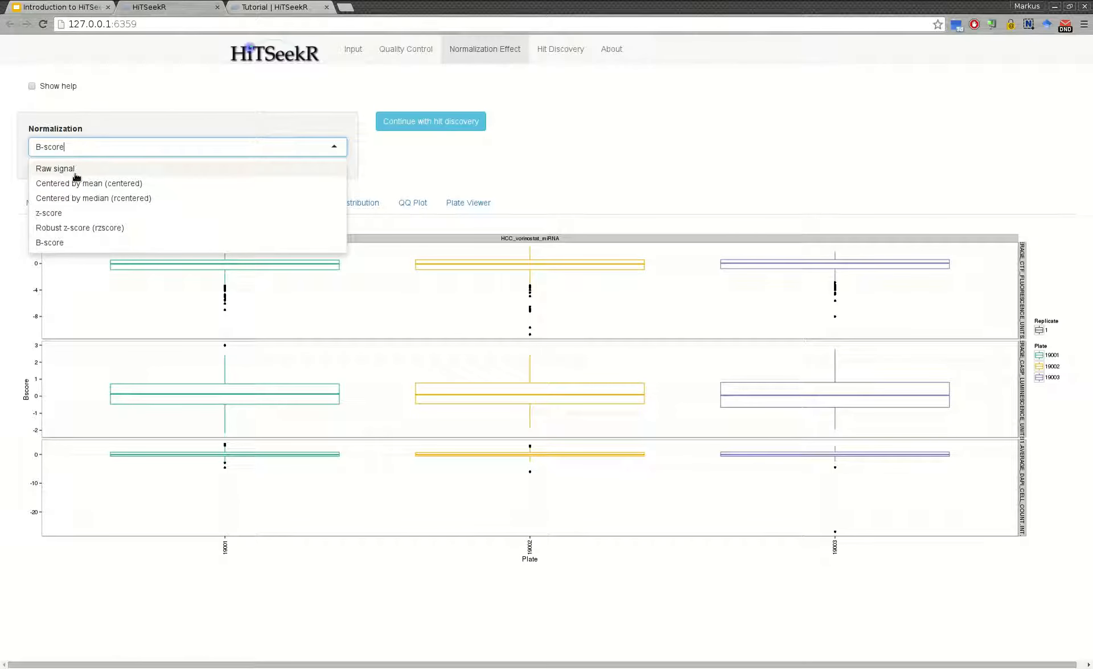
left_click(76, 169)
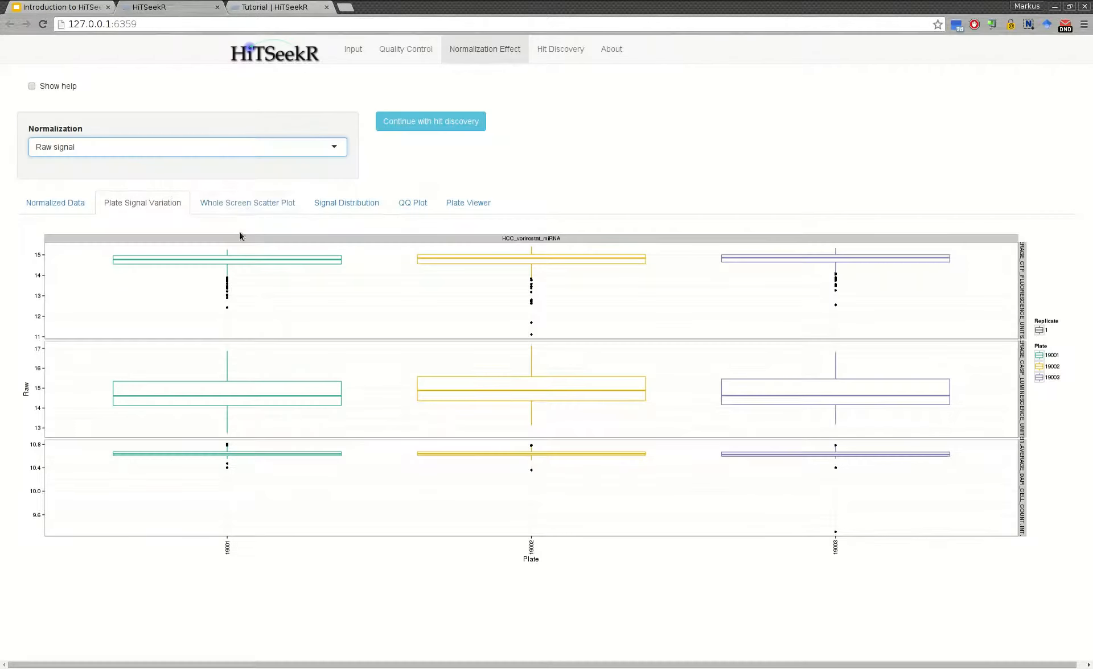
- View the whole screen scatter plot and compare signal distributions for raw signal, z-score, robust z-score and B-score, ending on robust z-score
left_click(248, 210)
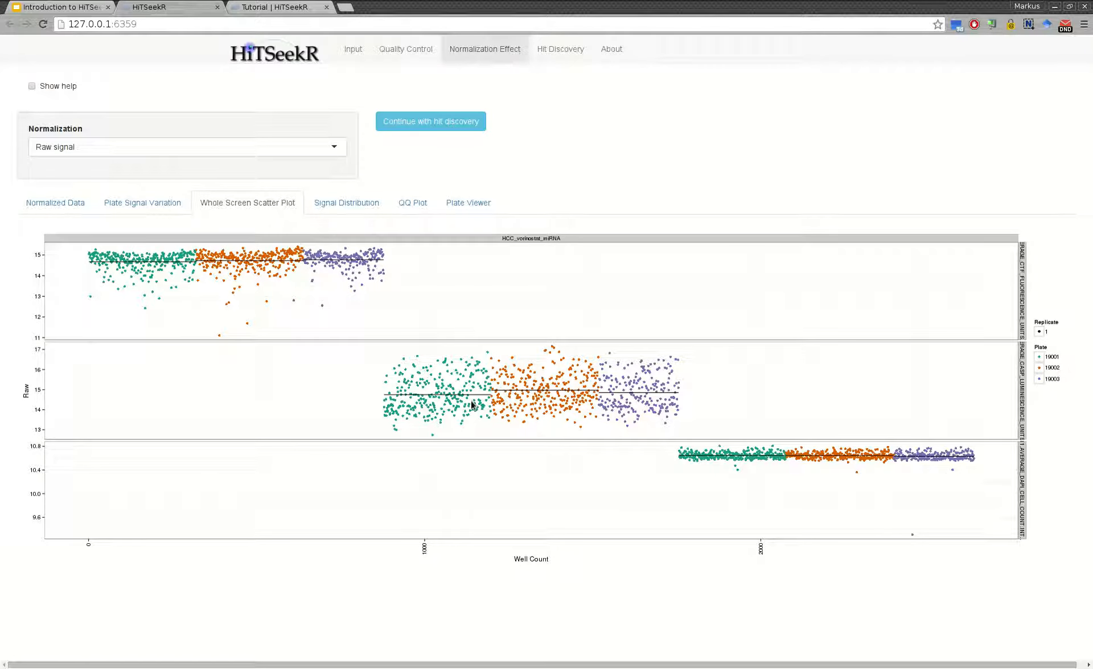
left_click(338, 205)
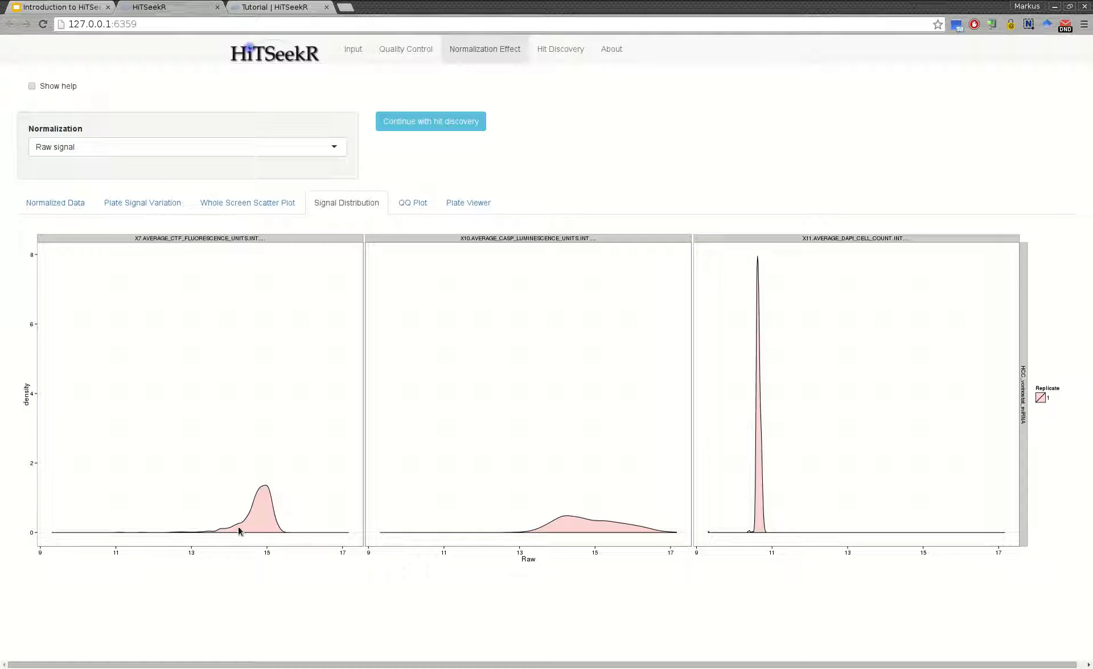
left_click(76, 150)
left_click(75, 214)
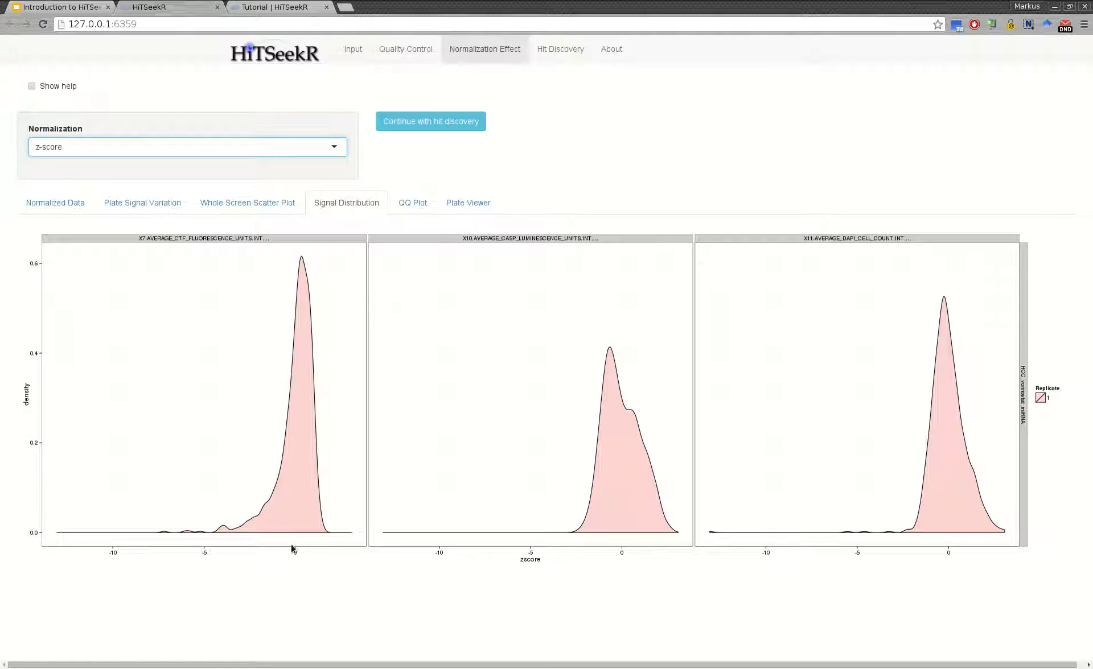
left_click(145, 148)
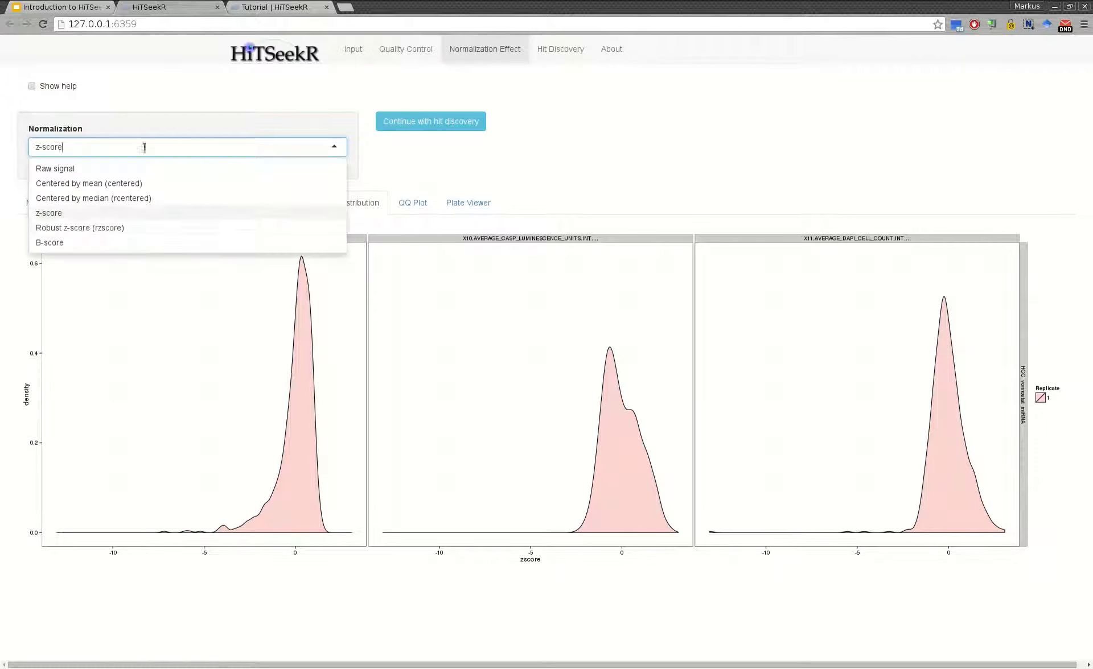
left_click(80, 228)
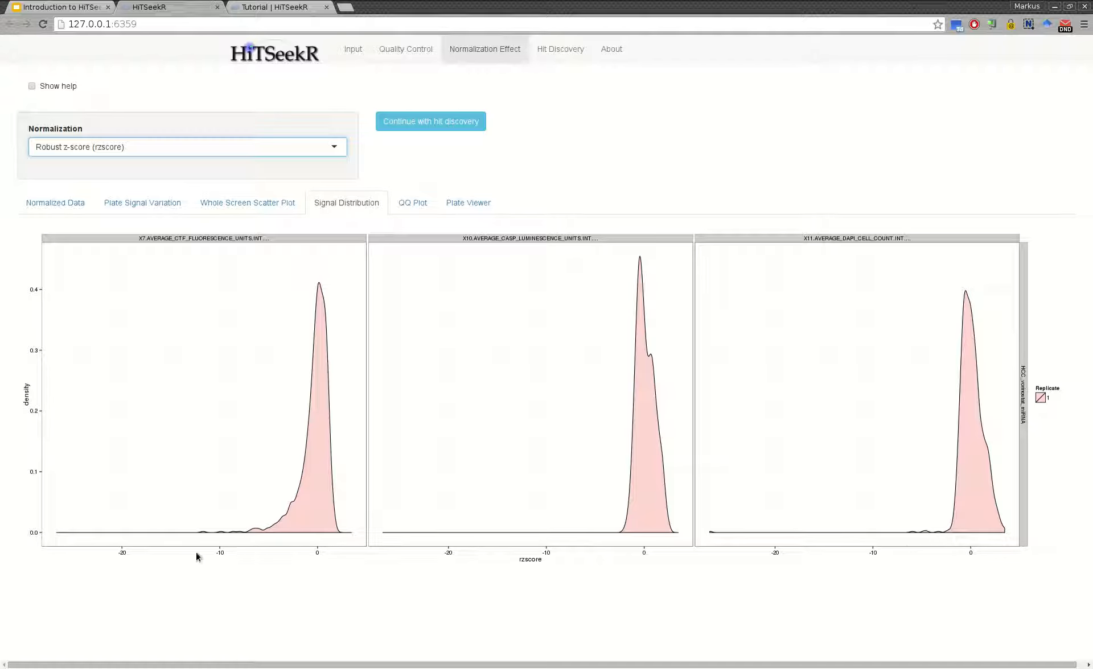
left_click(133, 149)
left_click(68, 240)
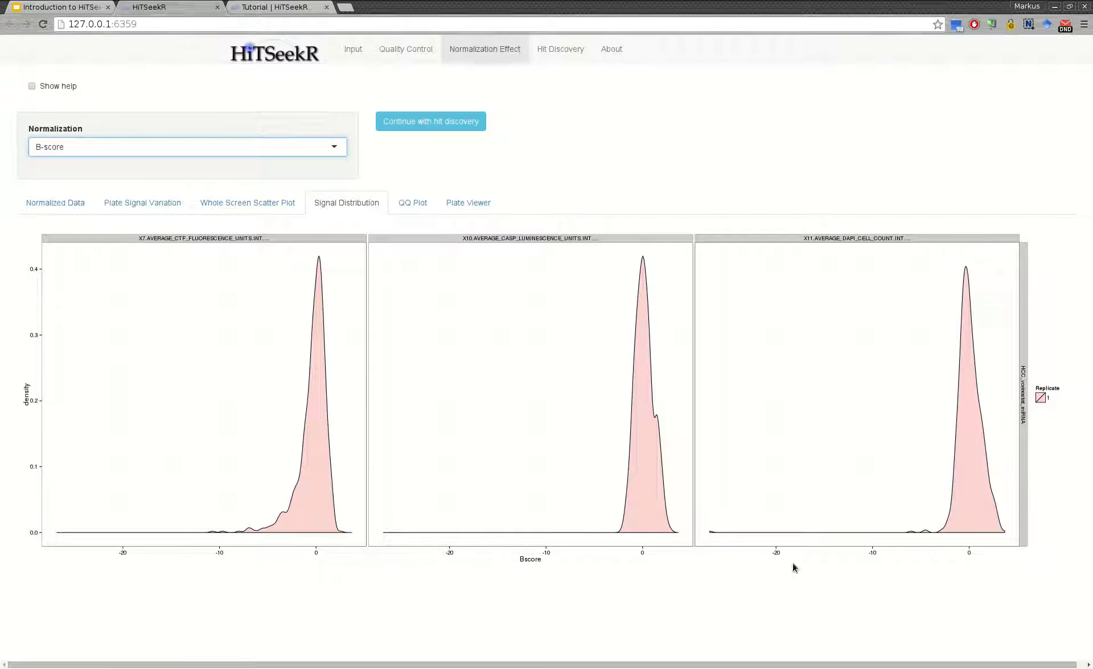
left_click(127, 149)
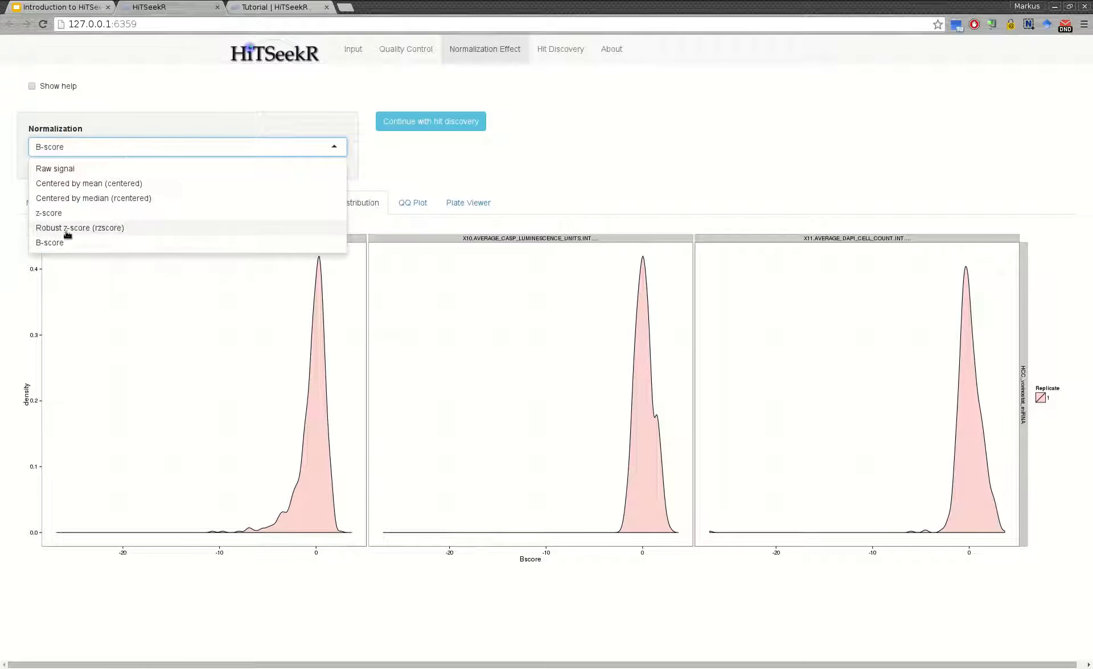
left_click(94, 227)
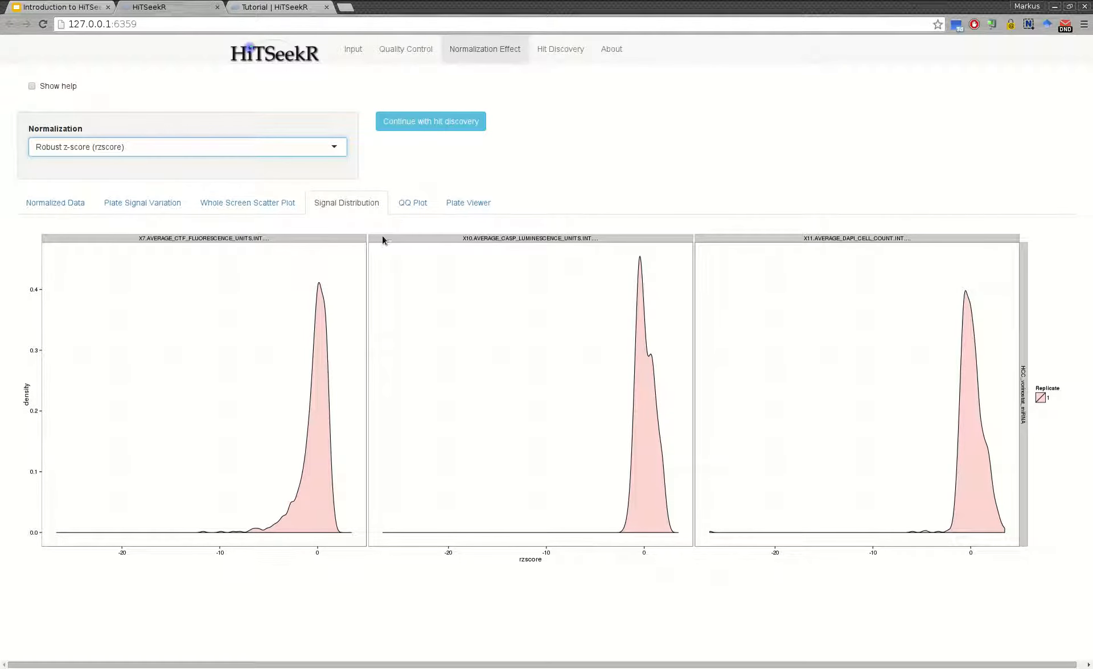
- Compare the QQ plots of the three readouts for robust z-score, raw signal and B-score normalization
left_click(409, 206)
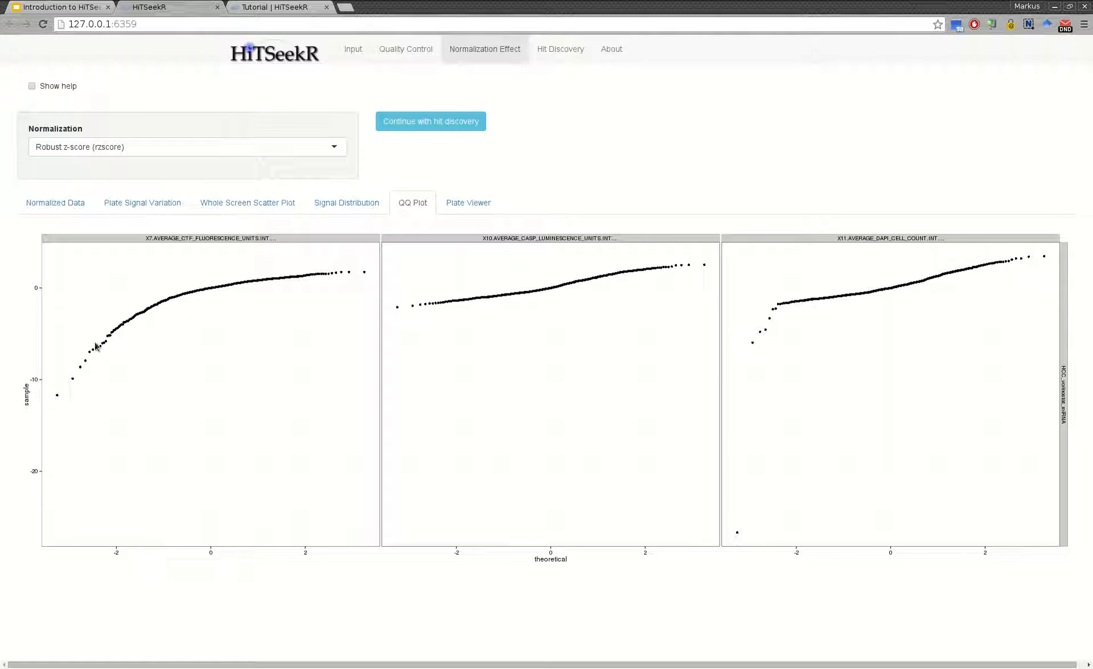
left_click(95, 146)
left_click(78, 166)
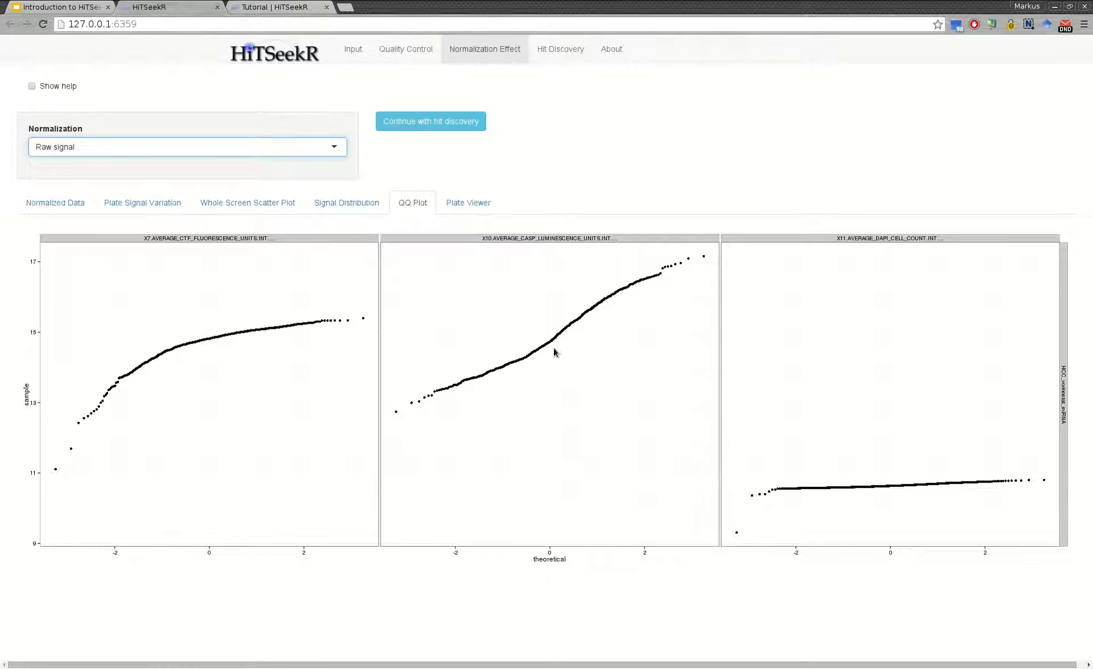
left_click(109, 153)
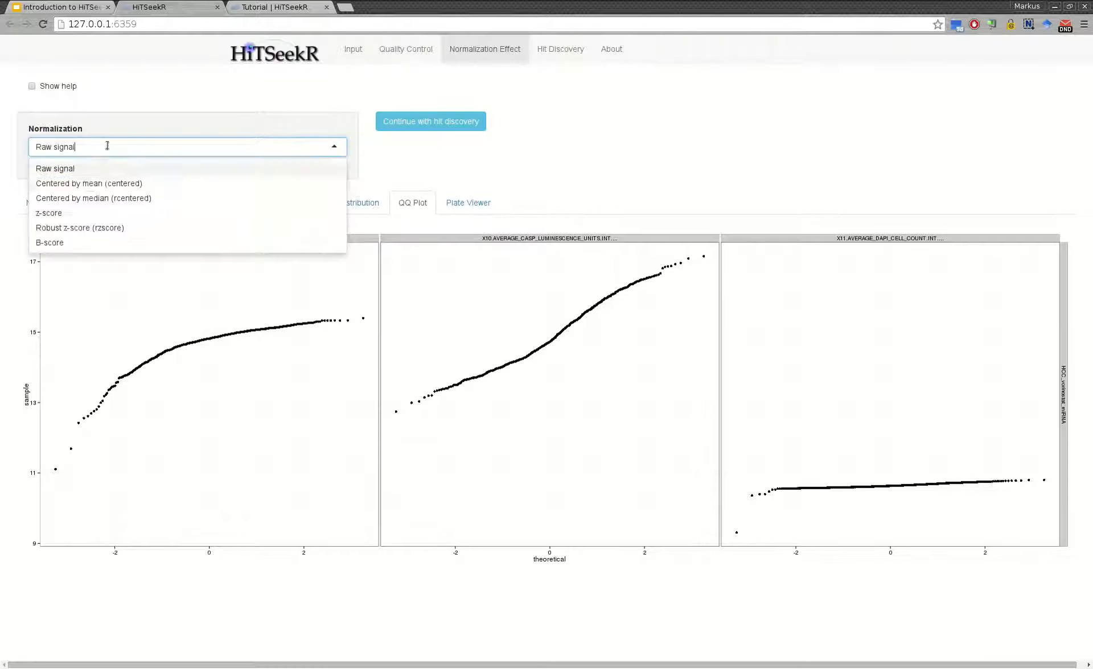
left_click(79, 242)
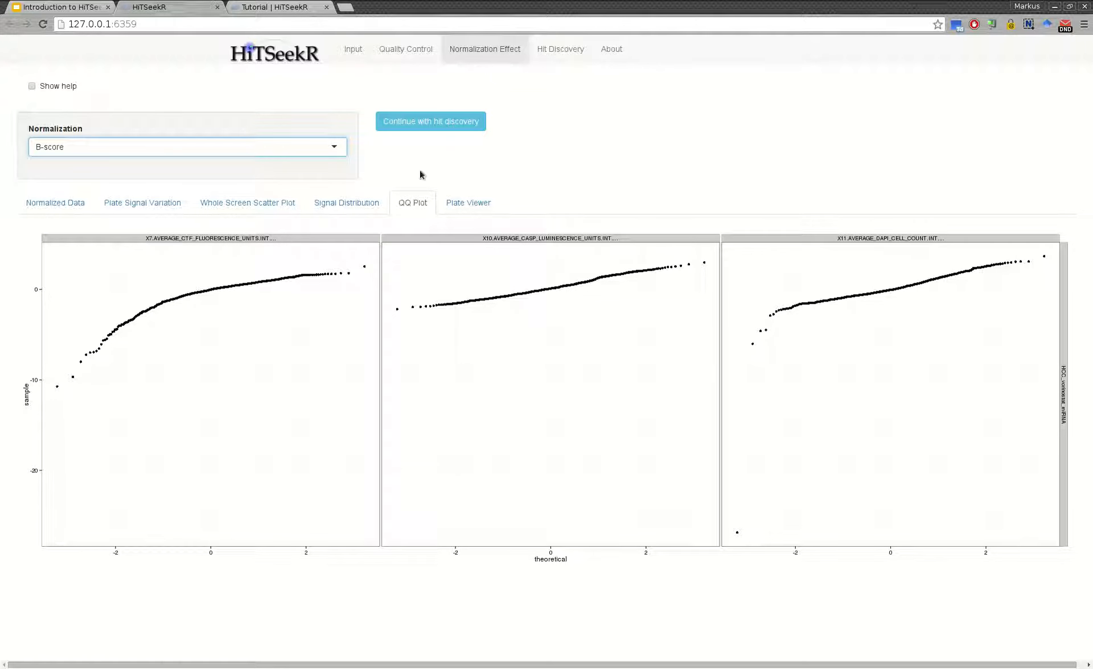
- Continue with hit discovery and examine the hits list and the hits plot
left_click(423, 126)
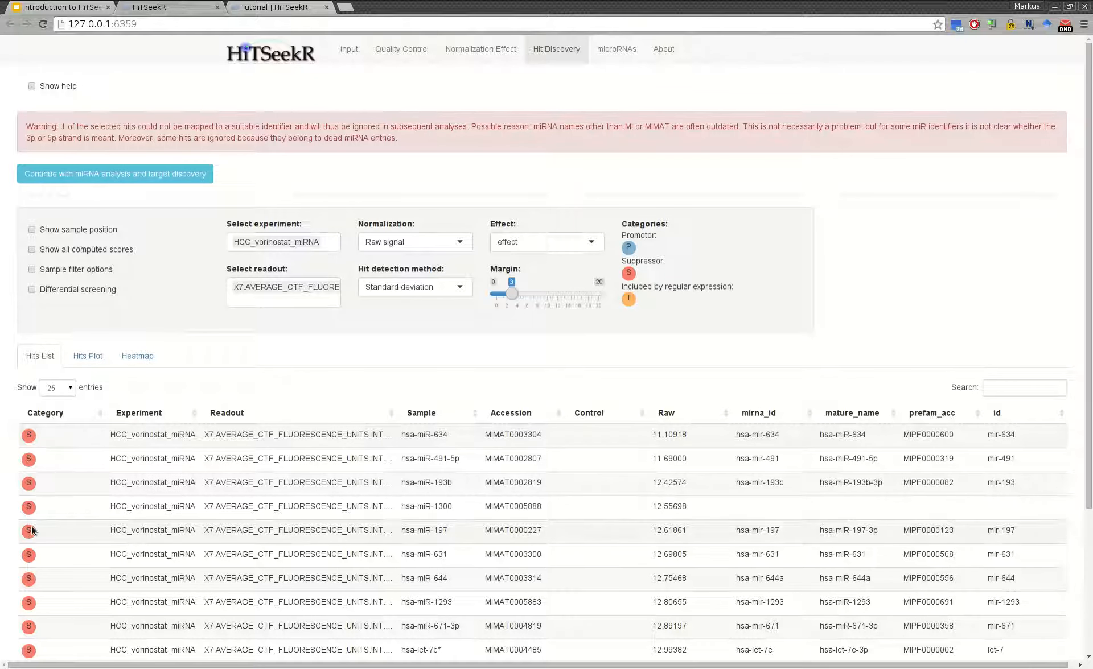
left_click(90, 358)
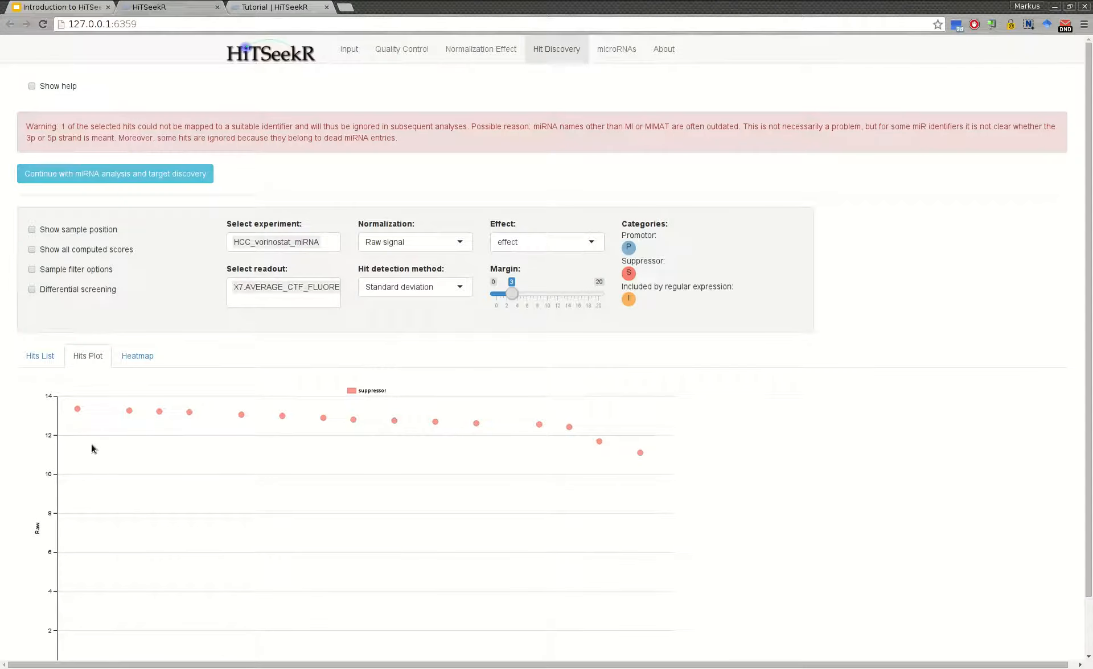
- Examine the rest of the hits plot and the heatmap of hits across the three plates
scroll(93, 450, "down", 2)
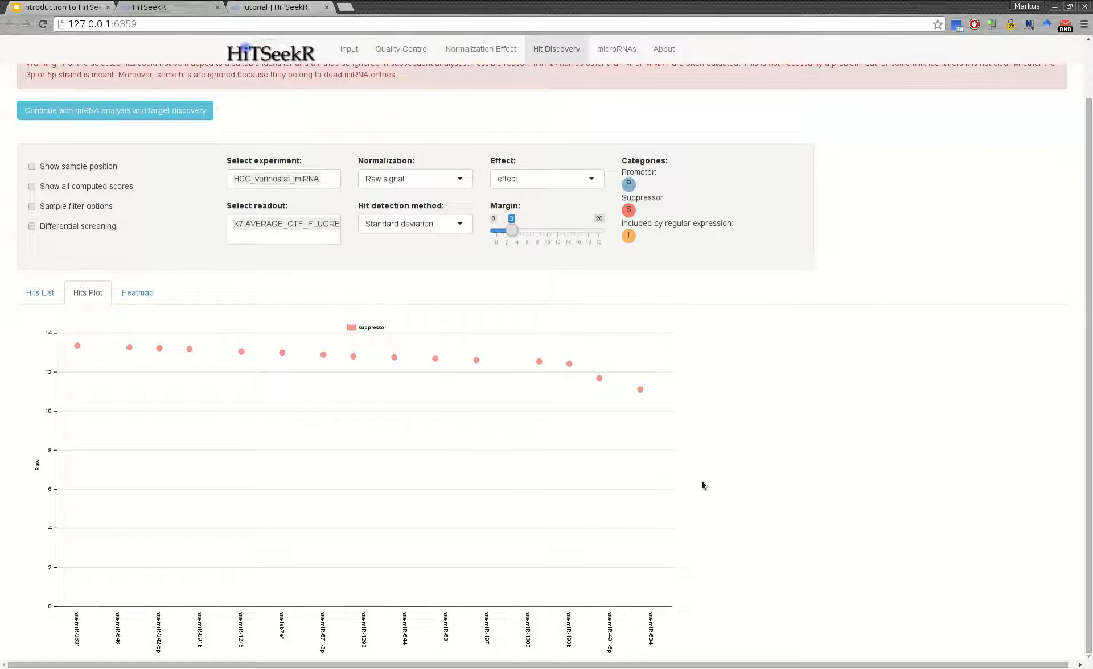
left_click(135, 295)
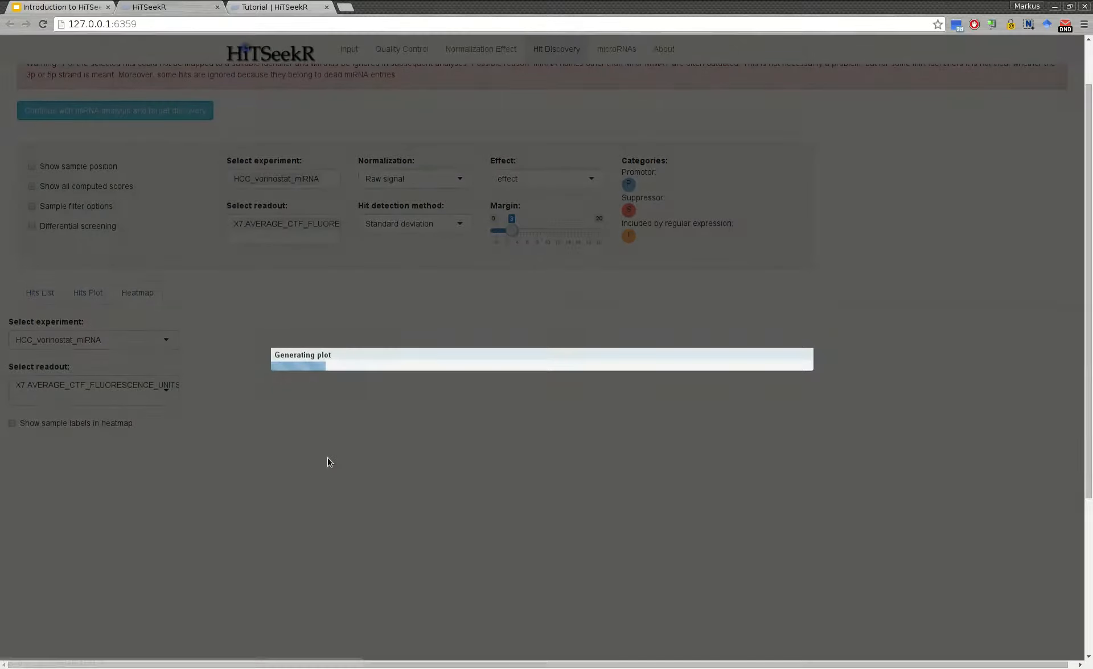
scroll(495, 456, "down", 5)
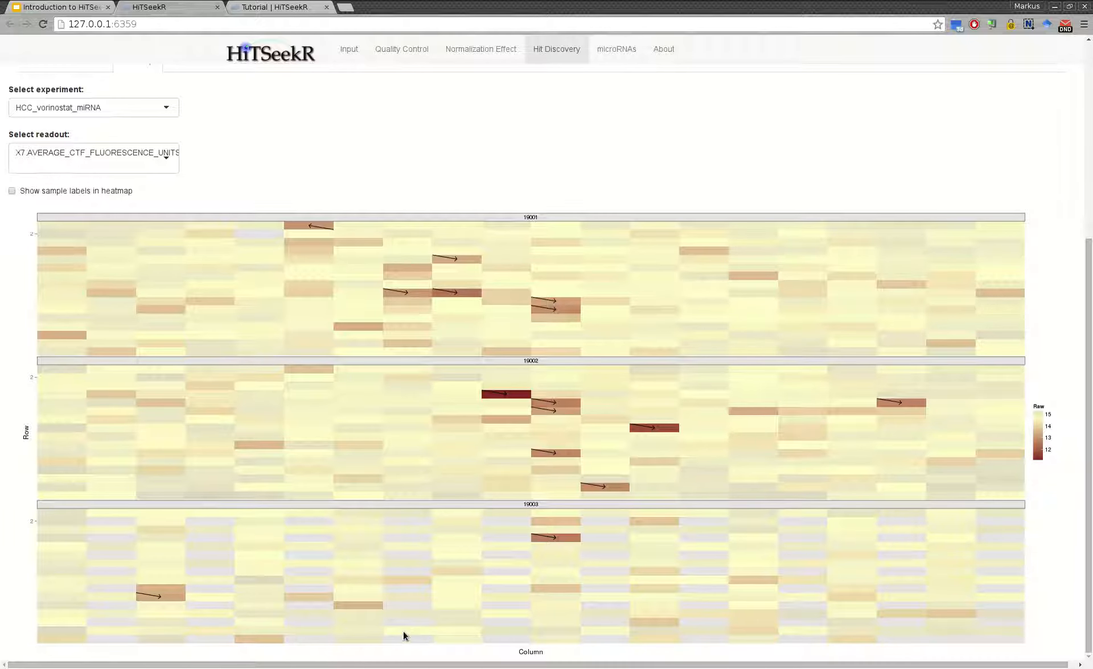
scroll(385, 593, "up", 5)
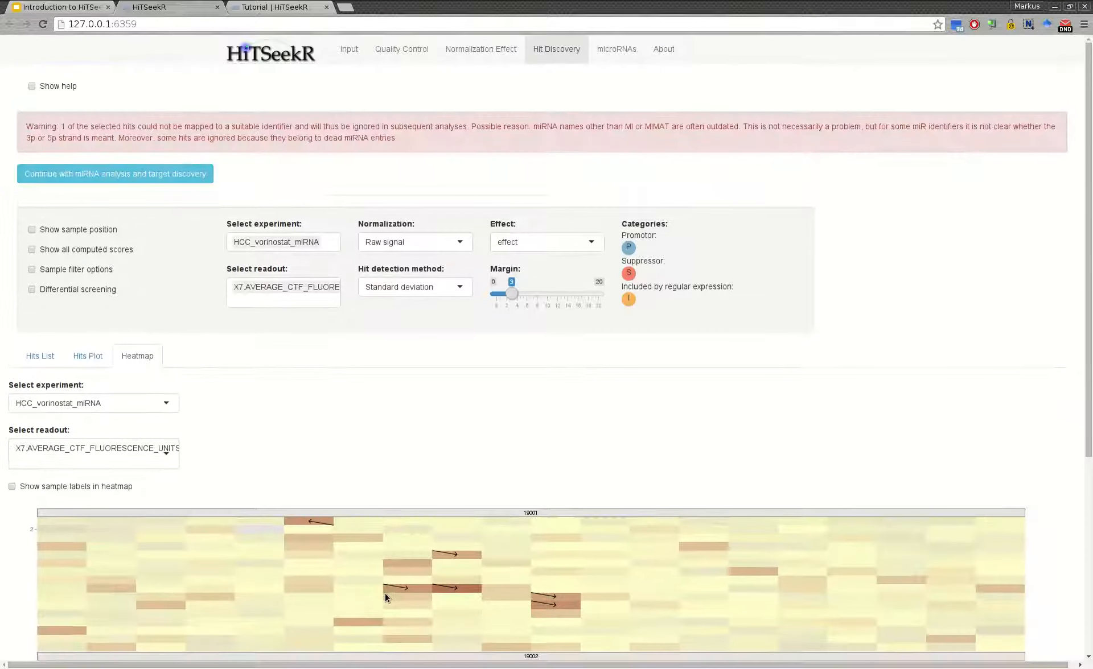
- Return to the hits list and add the X10 CASP luminescence and X11 DAPI cell count readouts to the selection
left_click(33, 356)
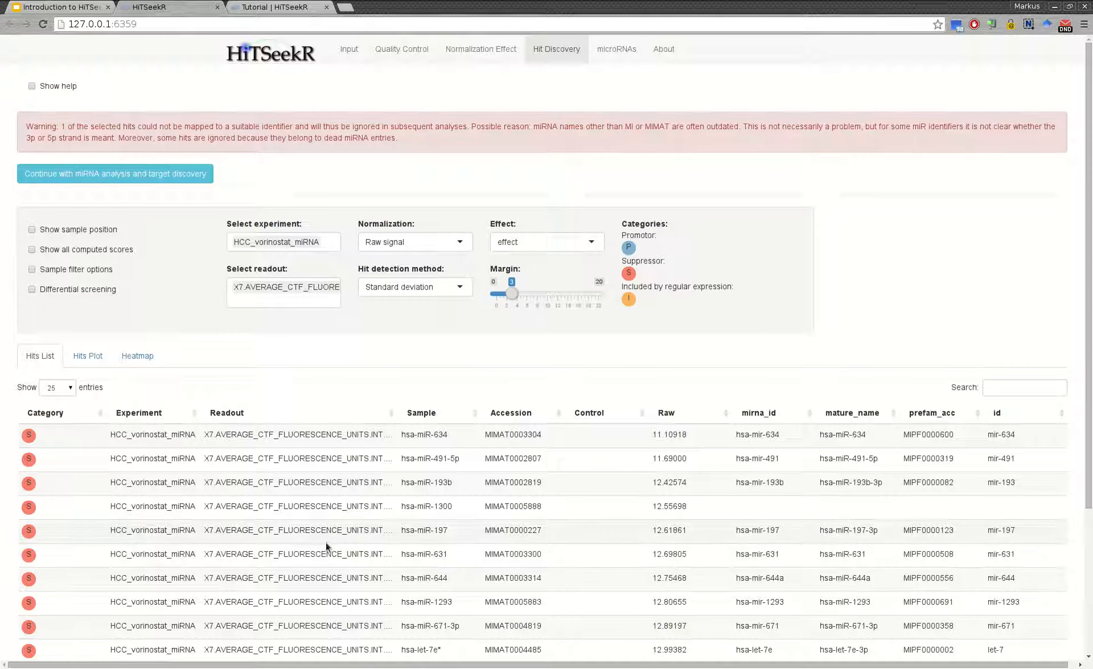
left_click(329, 241)
left_click(293, 298)
left_click(285, 320)
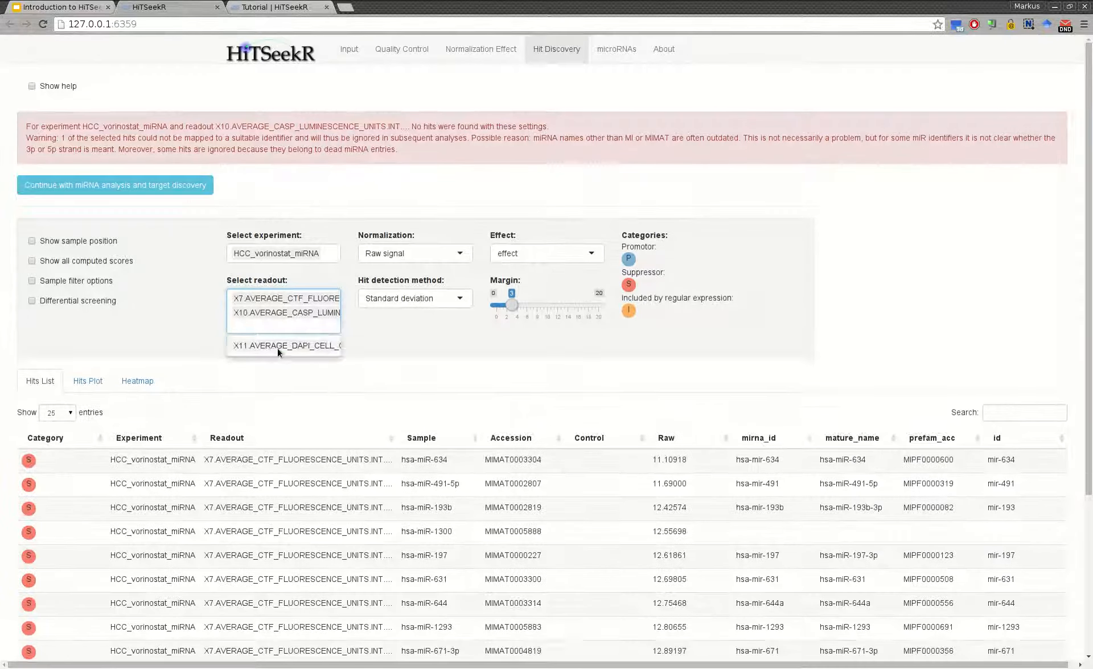
left_click(278, 347)
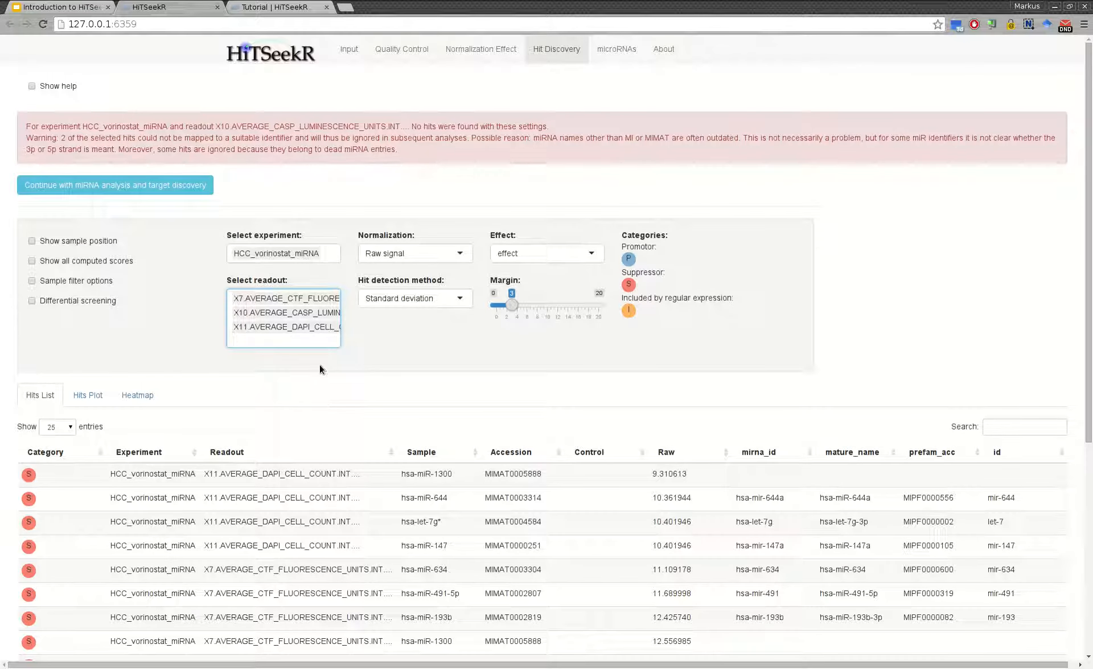
- Set normalization to B-score and hit detection to Median absolute deviation, and check the number of hits
left_click(437, 262)
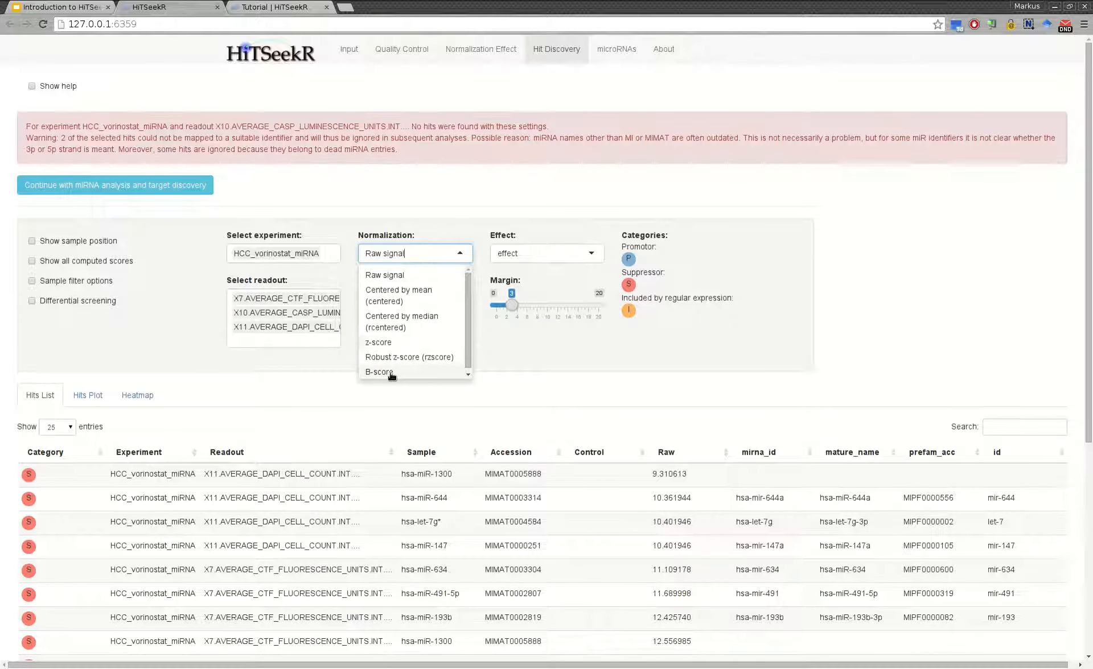
left_click(379, 372)
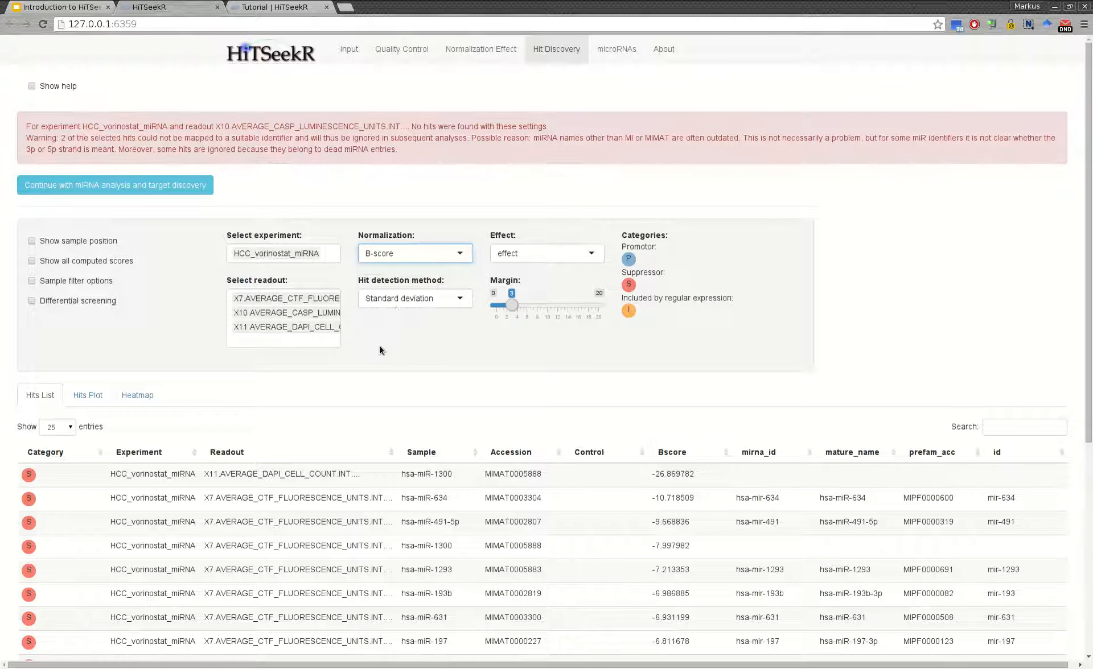
left_click(386, 307)
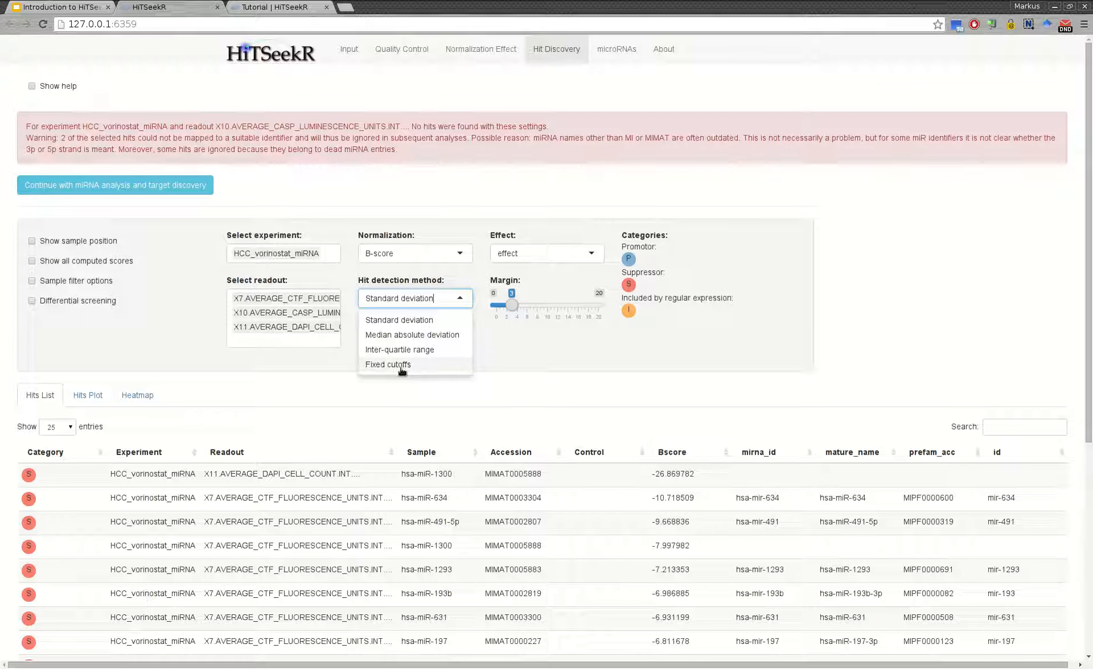
left_click(397, 335)
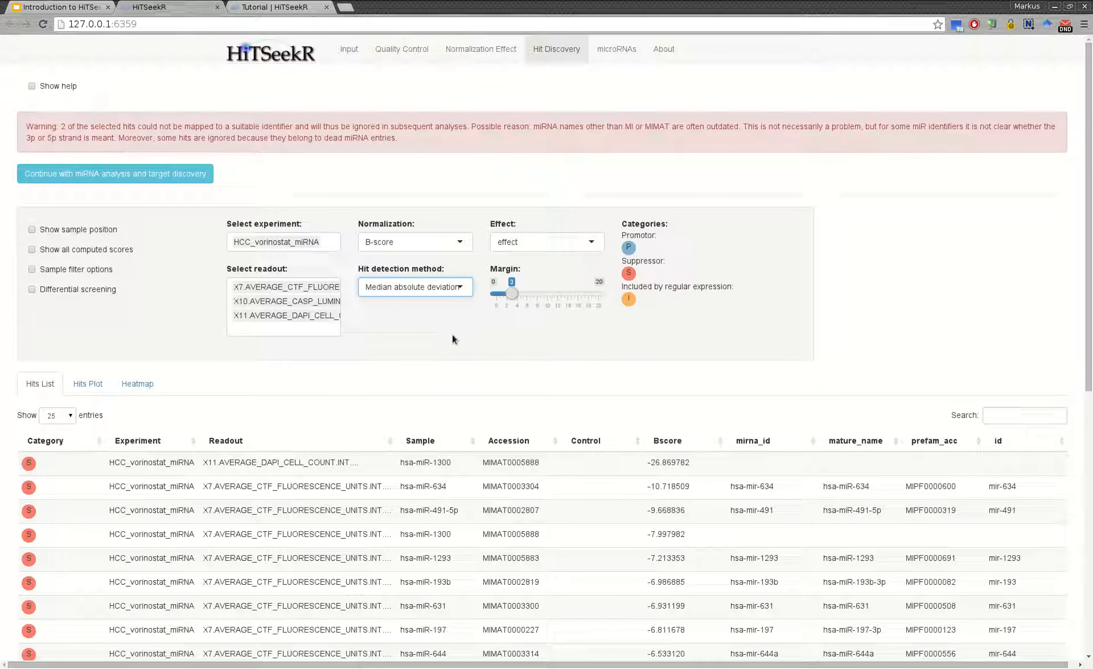
scroll(453, 334, "down", 8)
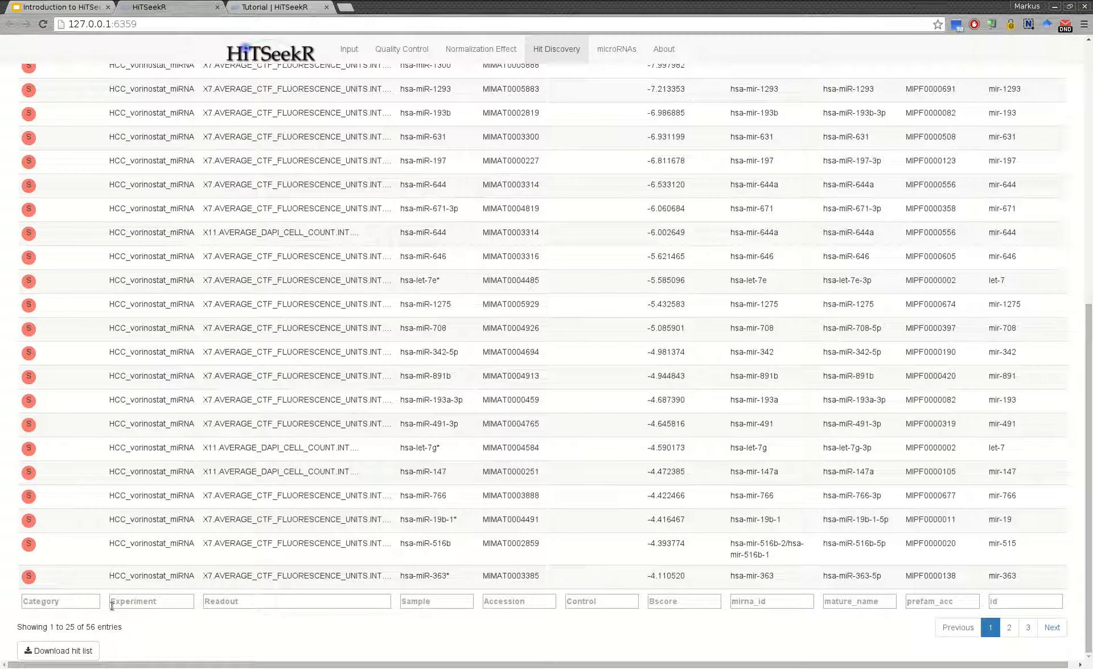
left_click_drag(83, 626, 122, 627)
scroll(329, 562, "up", 7)
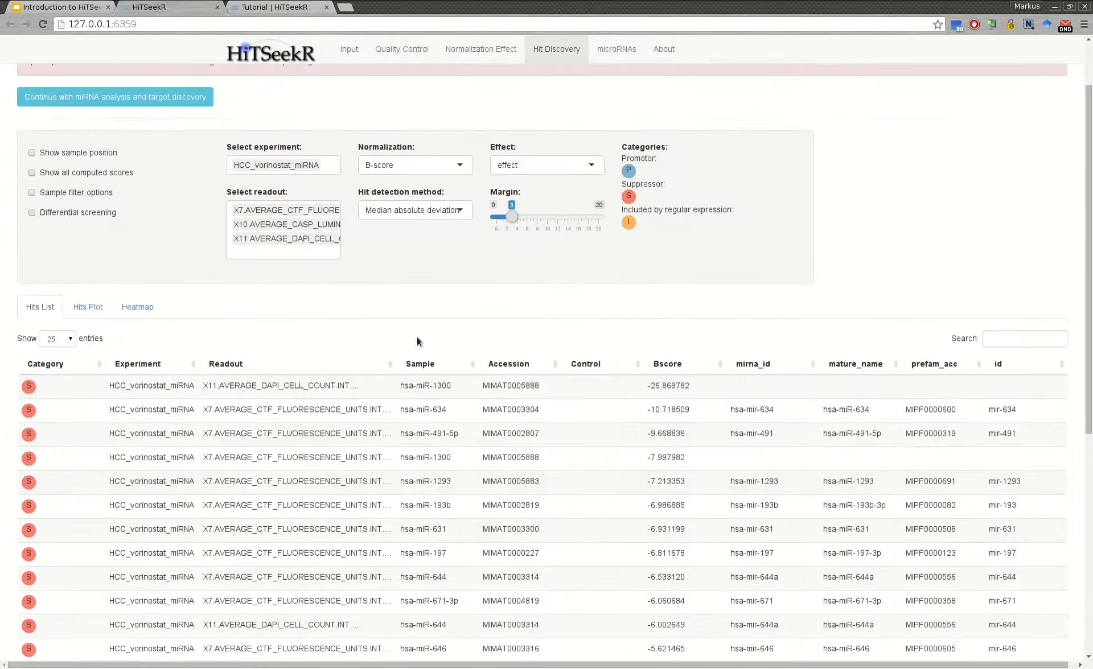
- Set the hit detection margin to 2.5 and review the updated hits list and its number of entries
left_click_drag(512, 216, 510, 219)
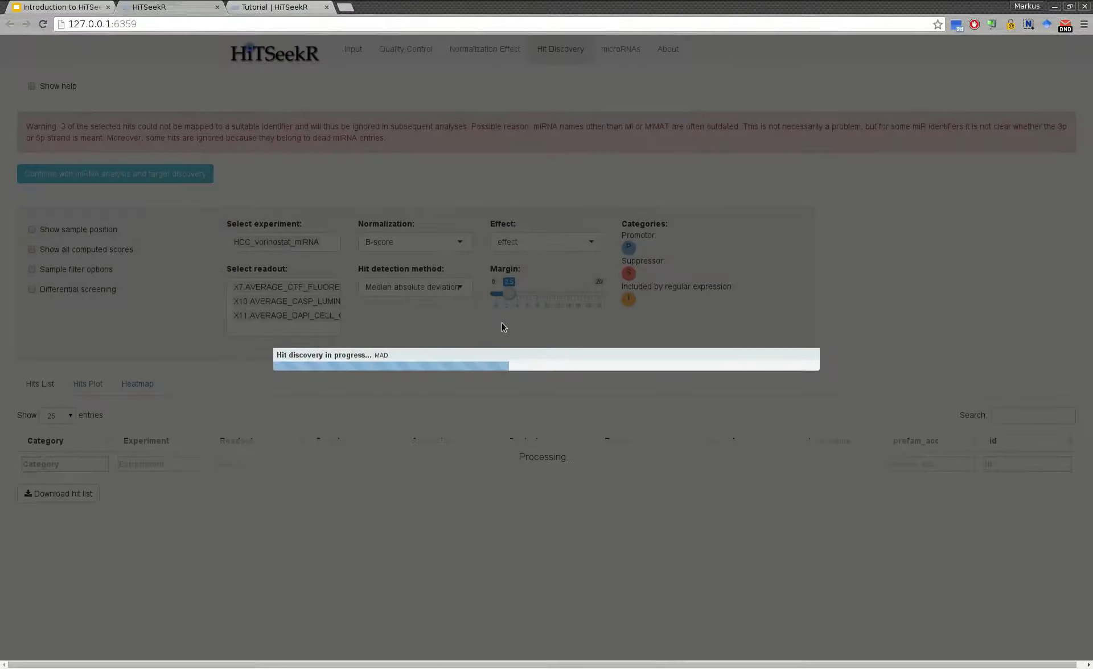
scroll(445, 422, "down", 8)
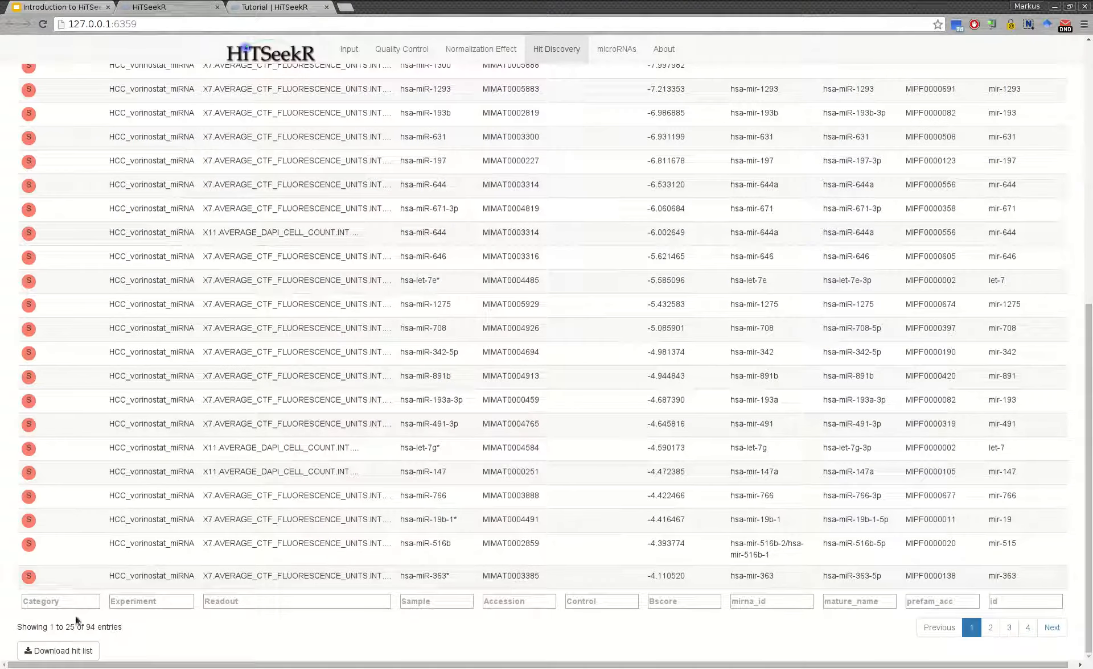
scroll(403, 506, "up", 5)
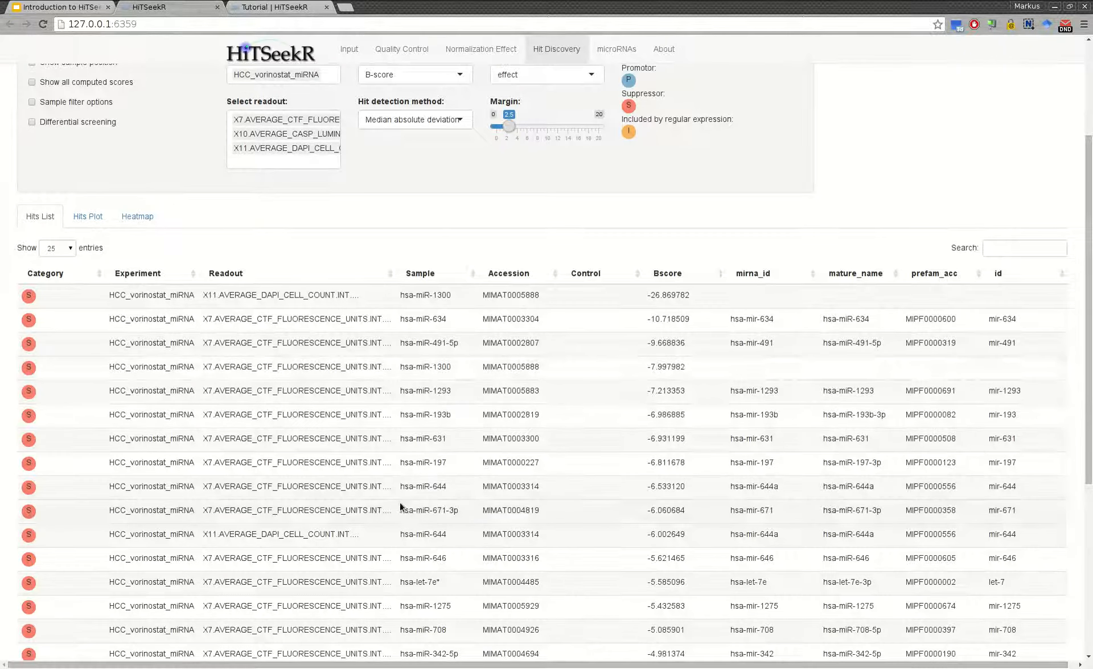
scroll(399, 503, "up", 1)
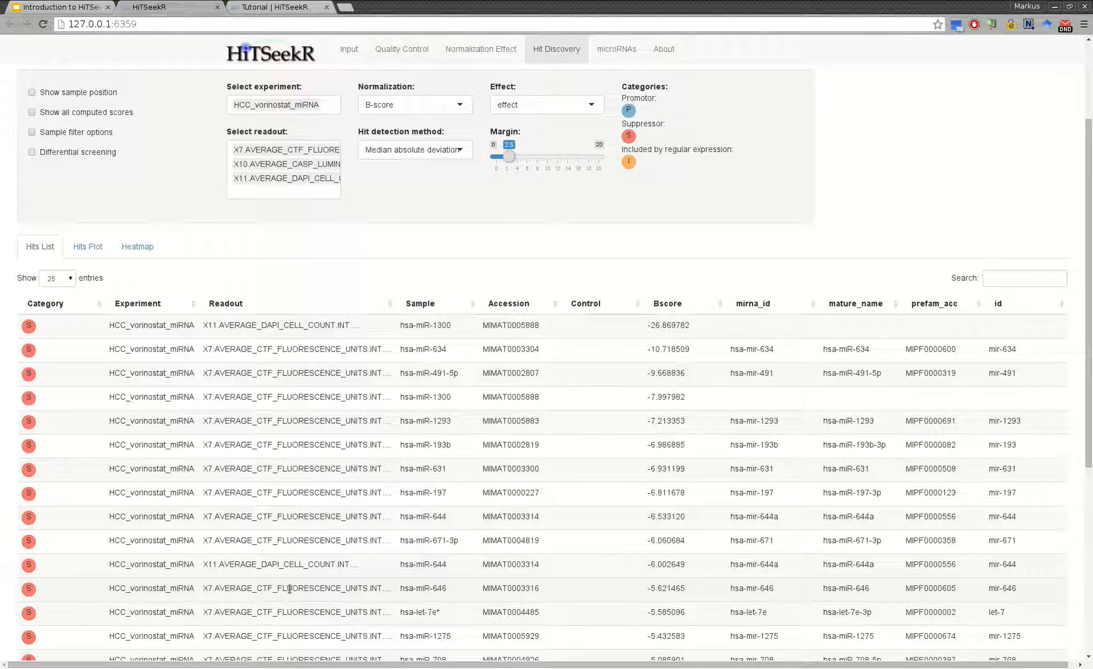
scroll(288, 592, "up", 1)
scroll(289, 592, "up", 2)
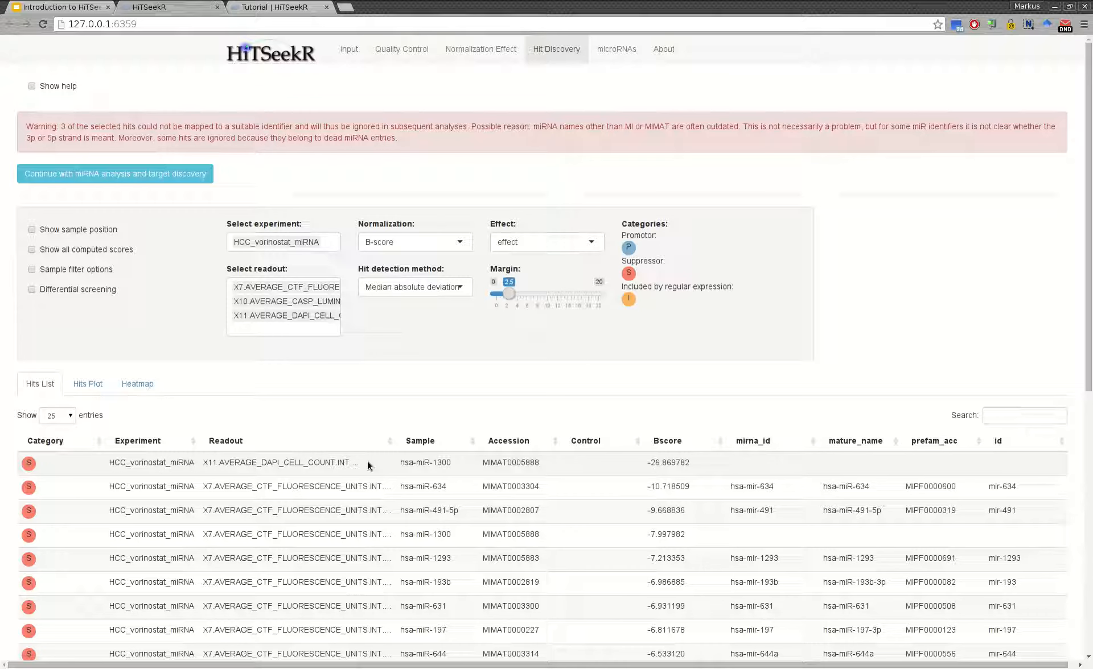
- Enable differential screening with X11.AVERAGE_DAPI_CELL_COUNT as the reference readout
left_click(72, 291)
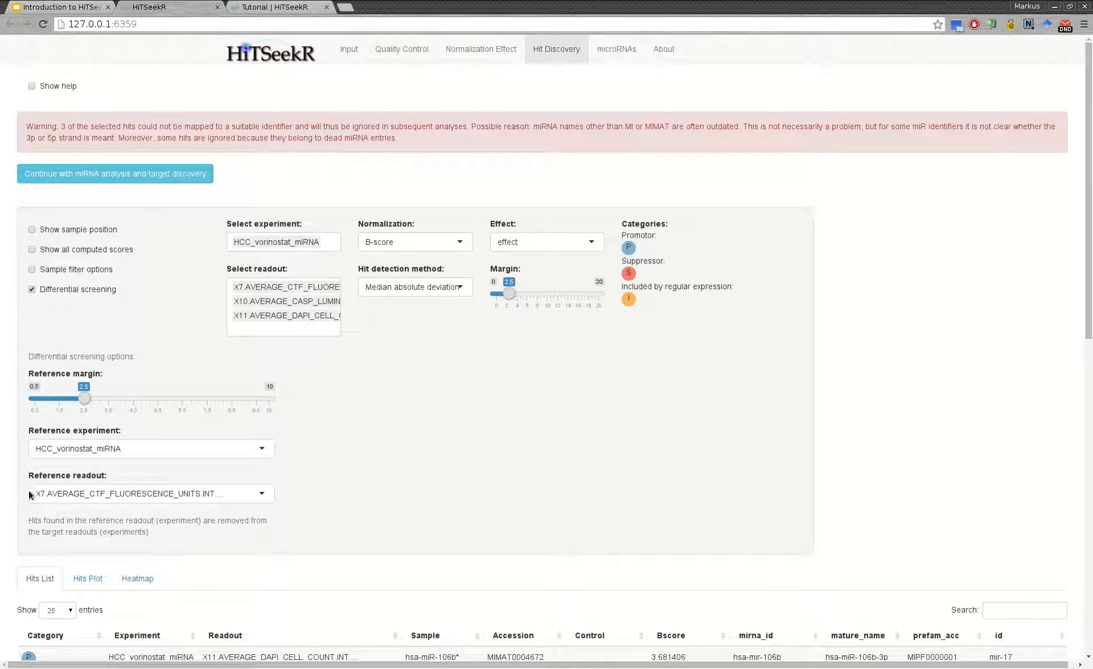
left_click(103, 494)
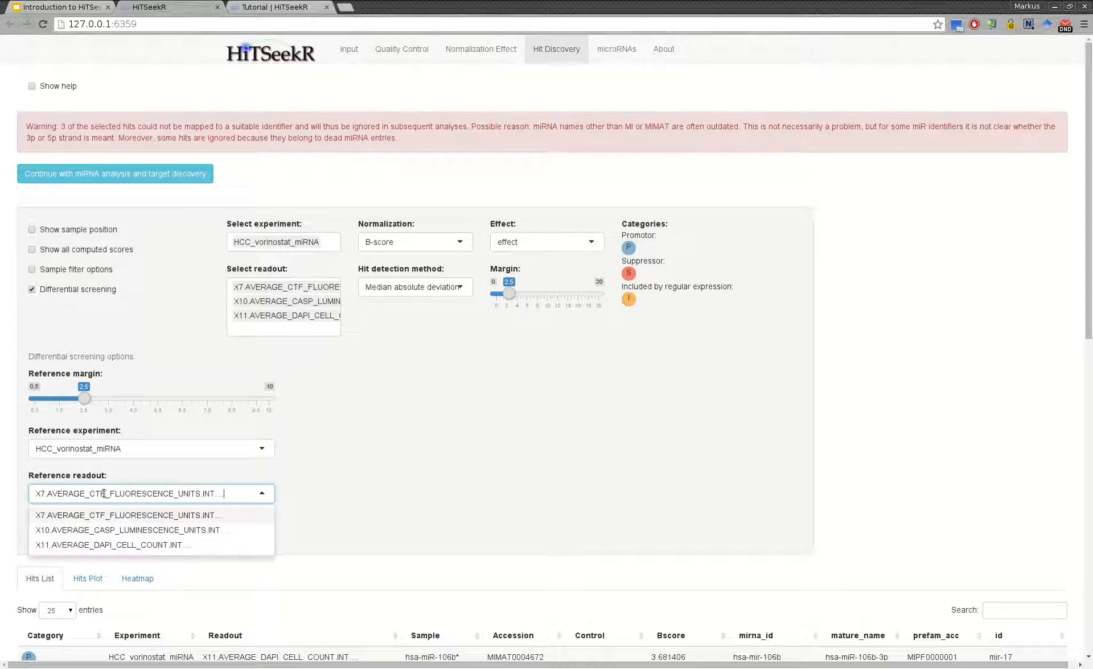
left_click(94, 544)
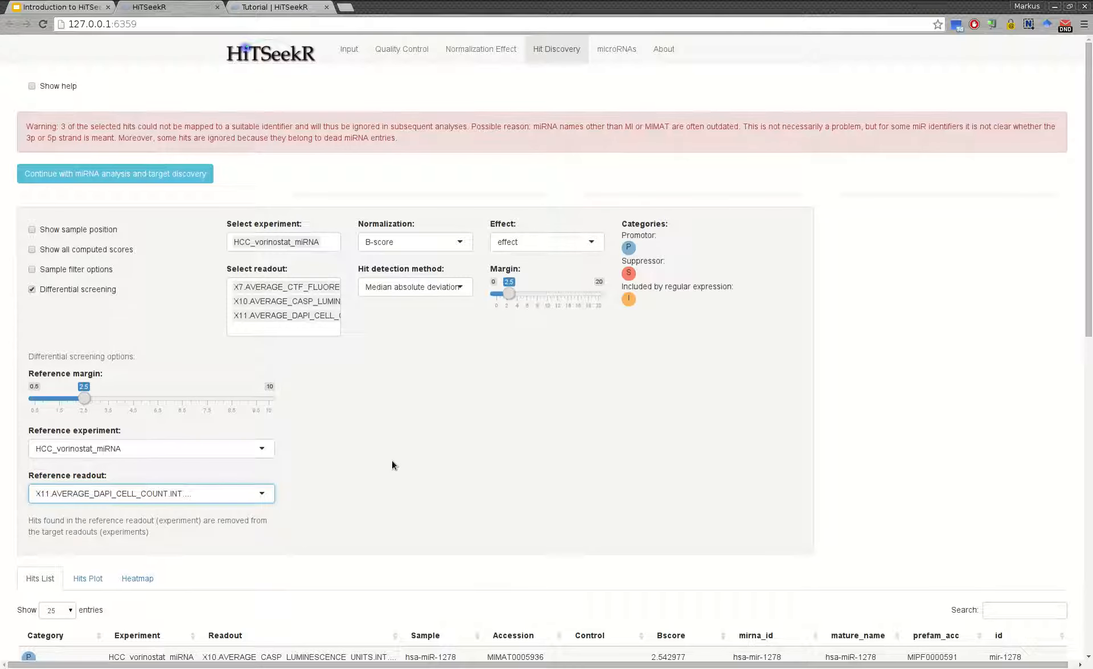
- Sort the differential screening hits list by category and compare it with the promoter and suppressor hits in the plot
scroll(392, 466, "down", 4)
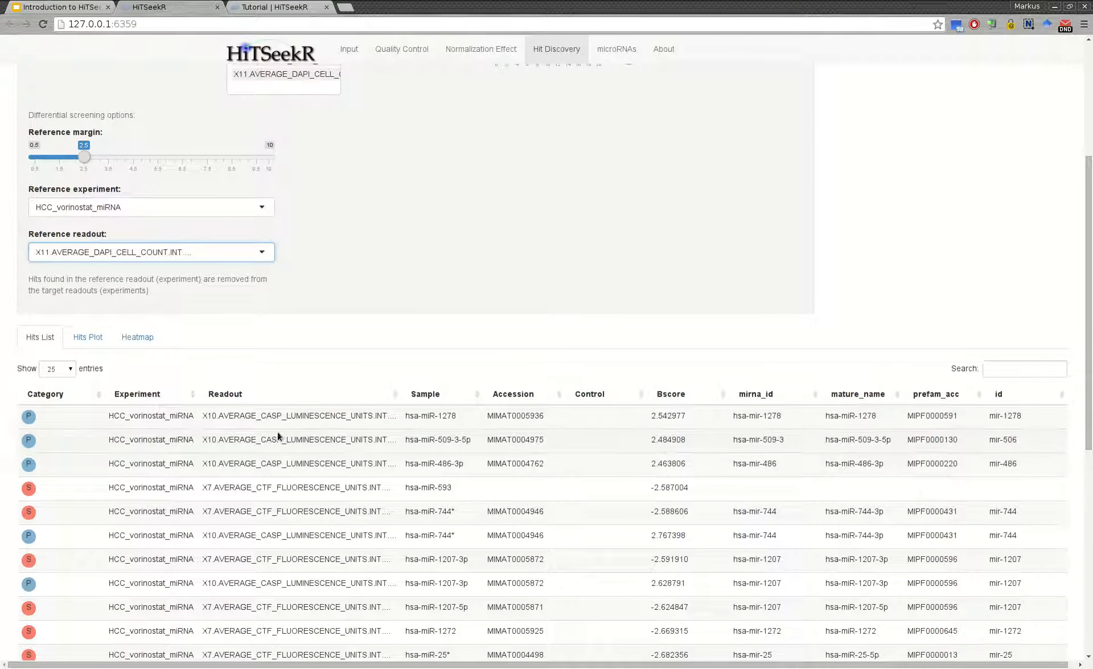
left_click(91, 335)
scroll(283, 430, "down", 1)
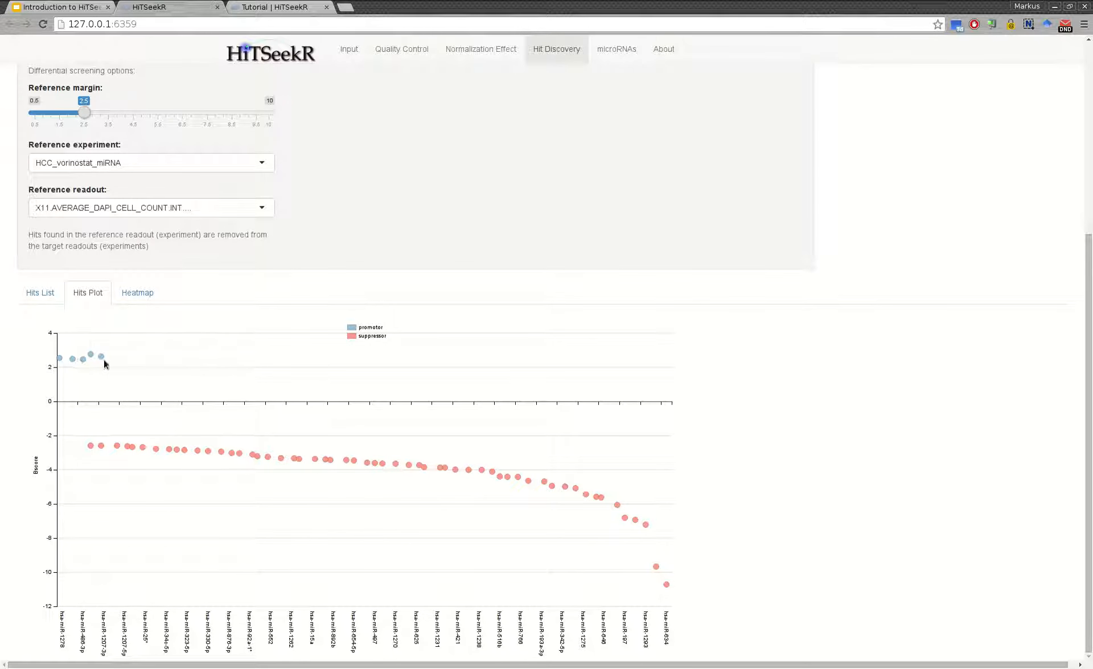
left_click(41, 293)
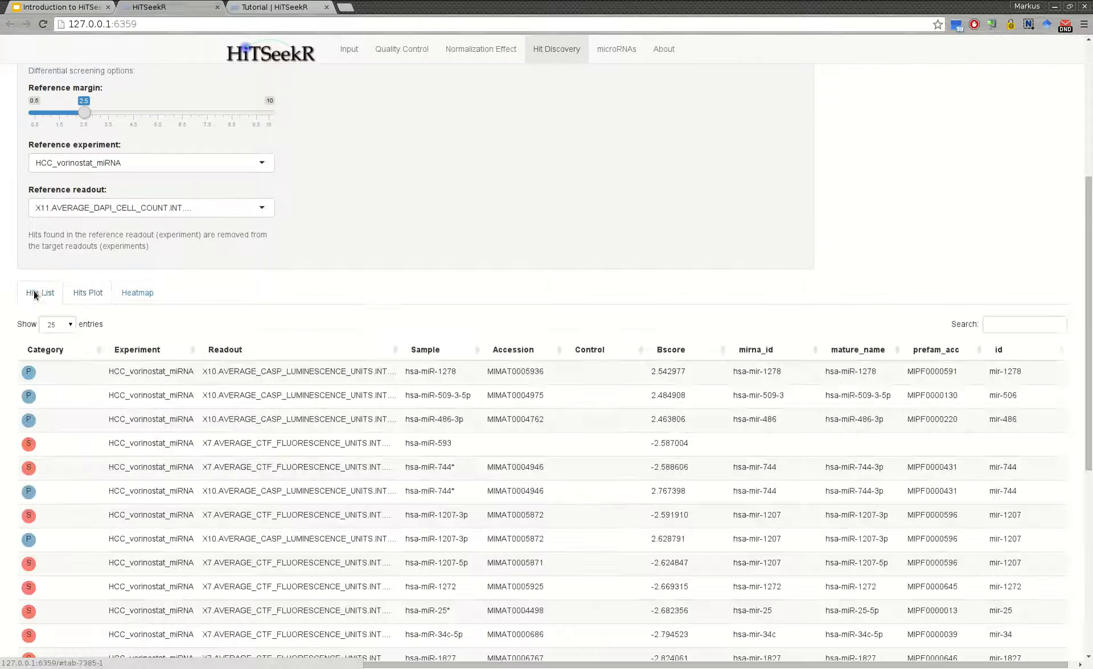
left_click(48, 350)
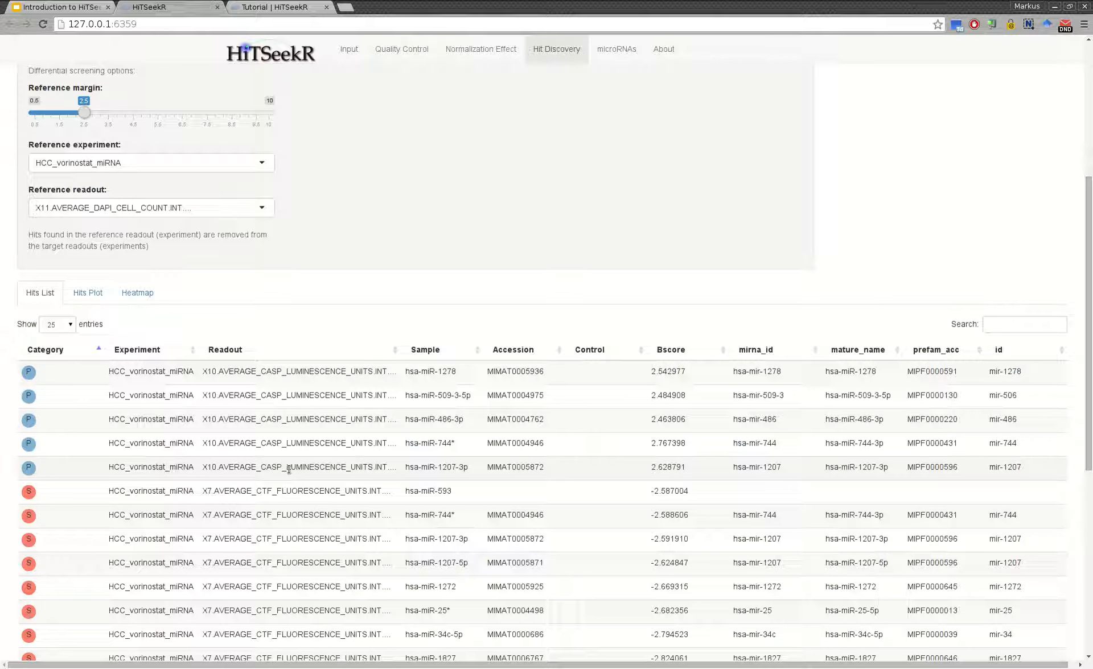
left_click(87, 293)
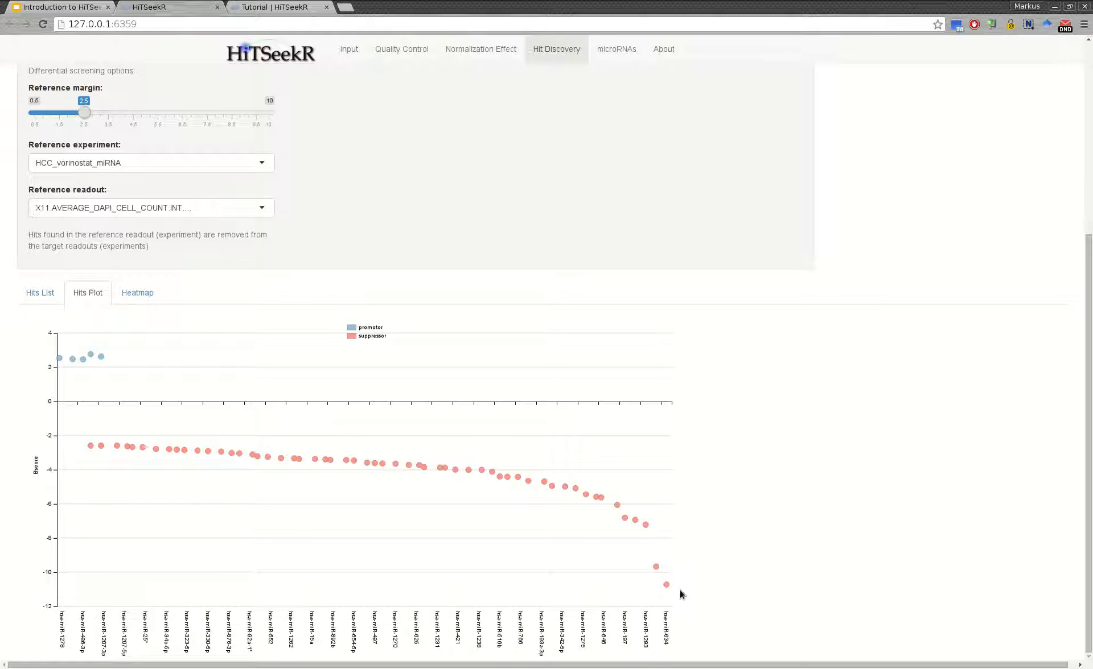
mouse_move(667, 586)
- Continue with miRNA analysis and target discovery and review the available target databases, keeping RNAhybrid (homo sapiens)
scroll(446, 452, "up", 3)
scroll(412, 405, "up", 5)
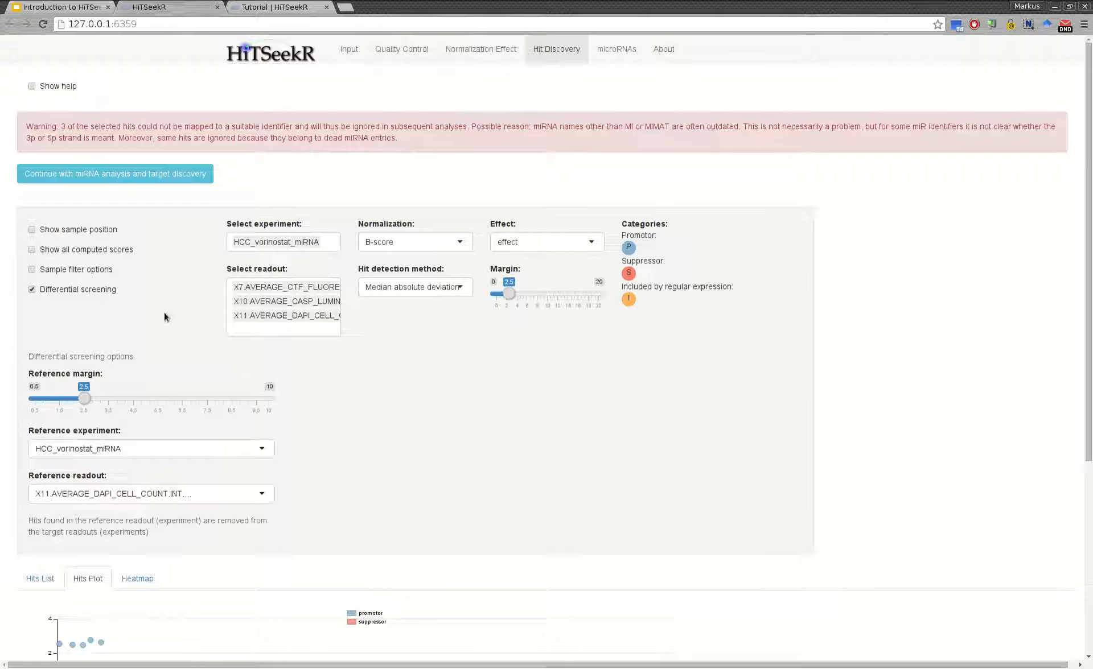
left_click(105, 181)
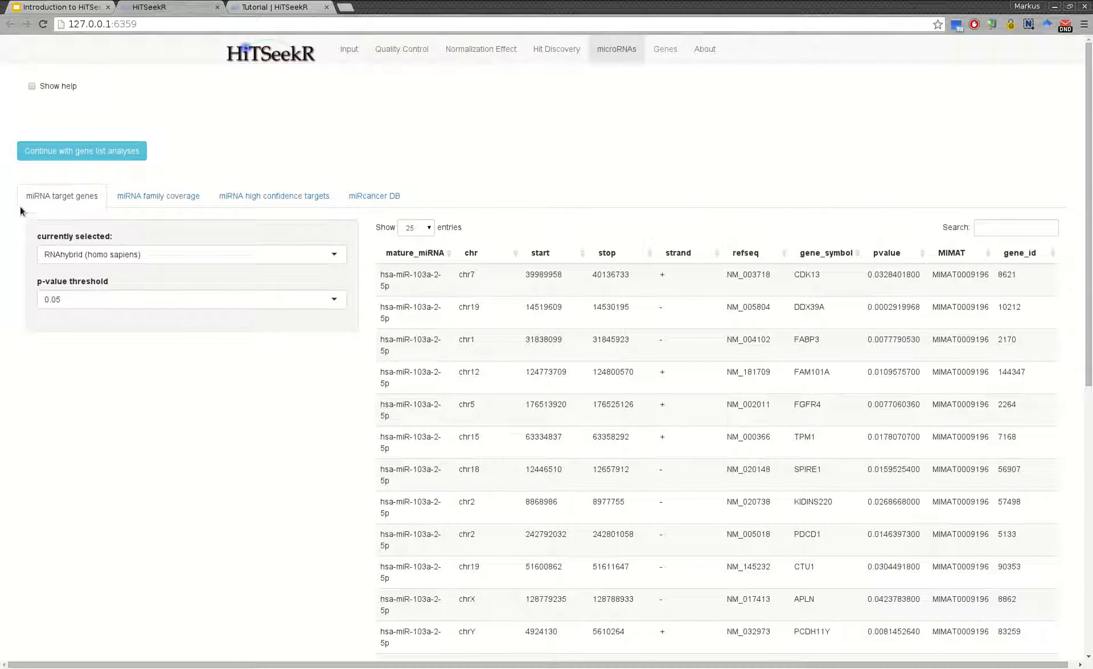
left_click(164, 256)
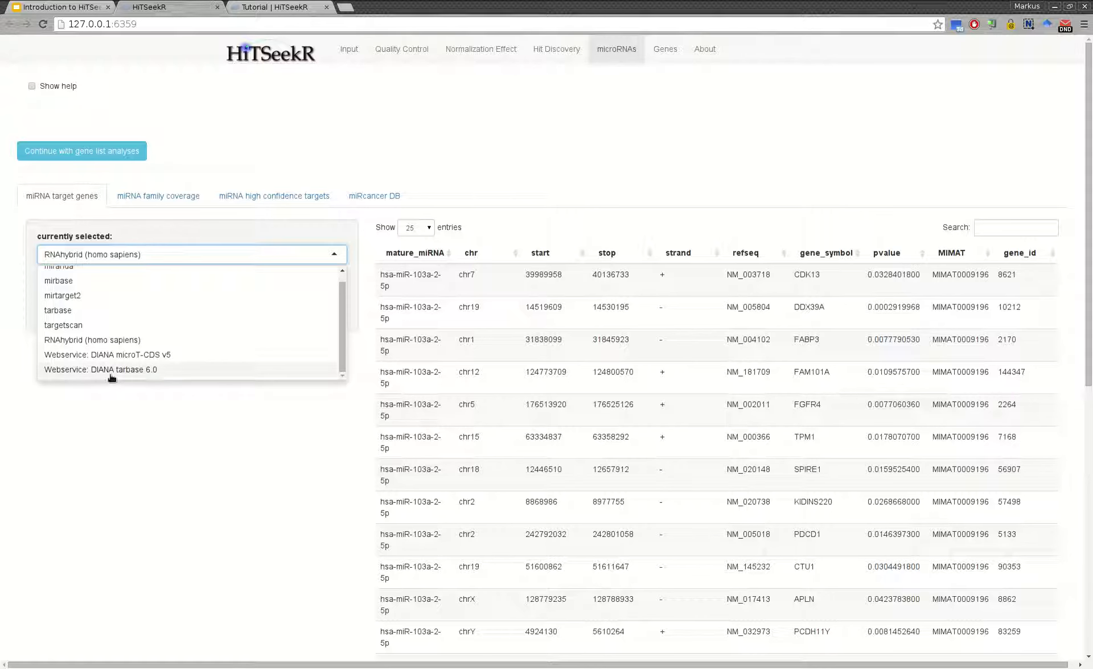
left_click(157, 407)
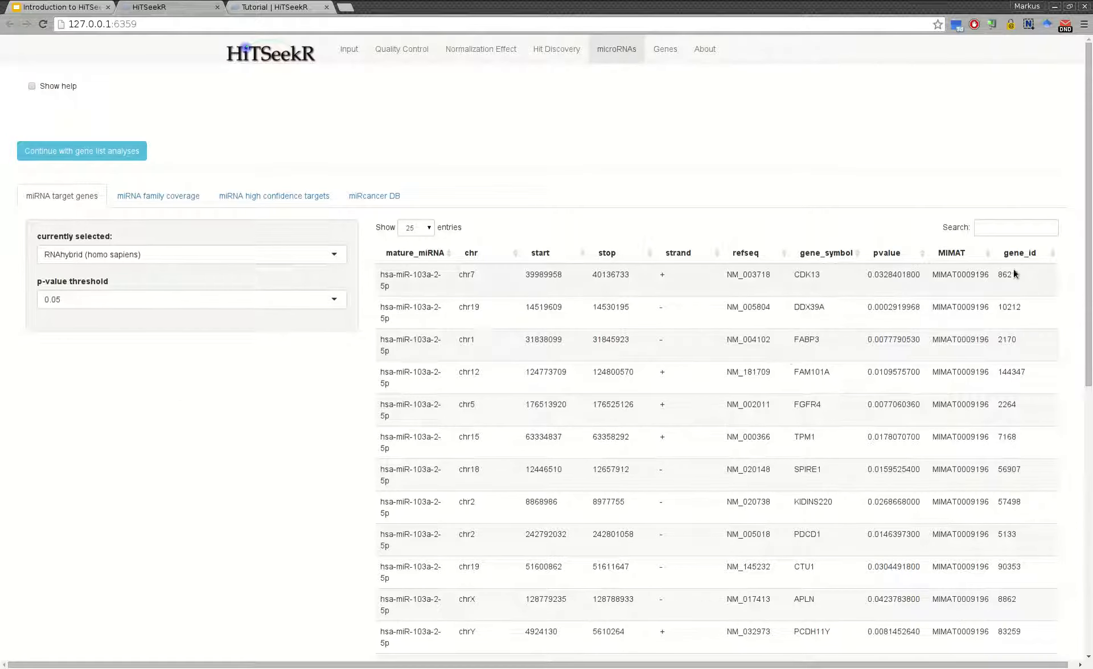
- Set the p-value threshold for miRNA target genes to 1e-04 and compare the target list's entry count before and after
scroll(973, 613, "down", 9)
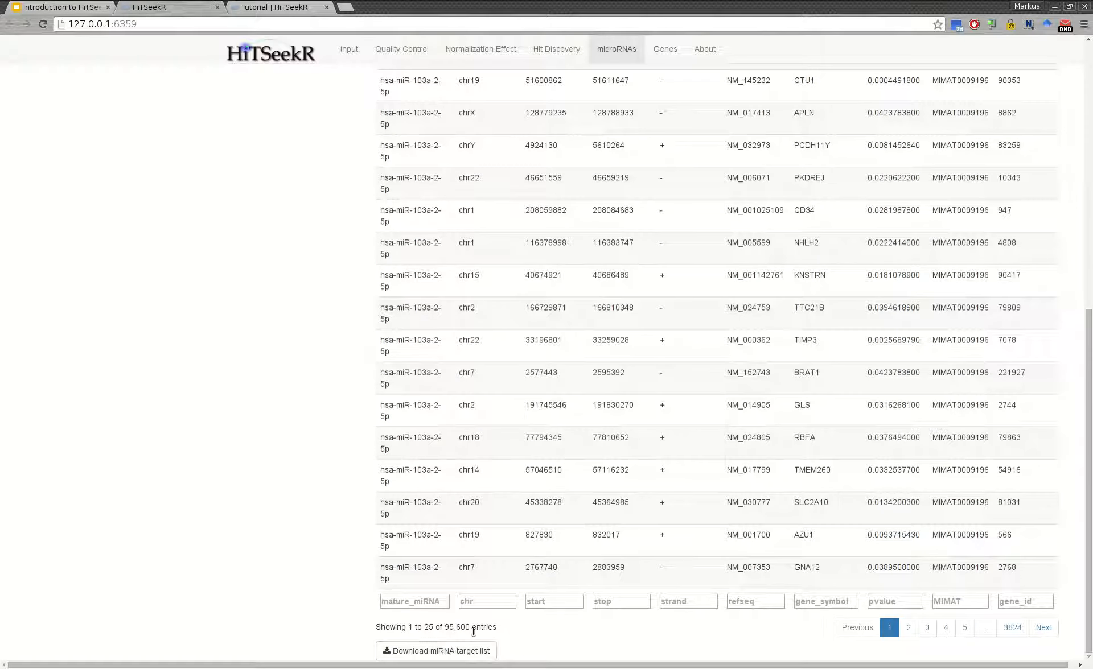
left_click_drag(444, 628, 473, 626)
scroll(489, 594, "up", 6)
scroll(490, 595, "up", 3)
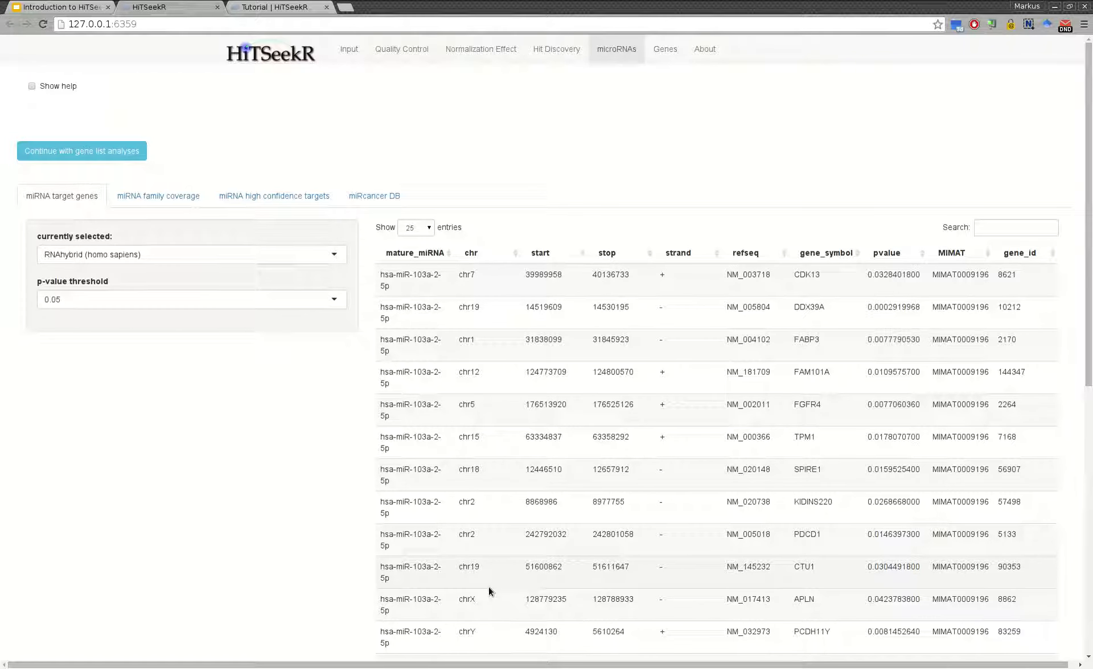
left_click(185, 307)
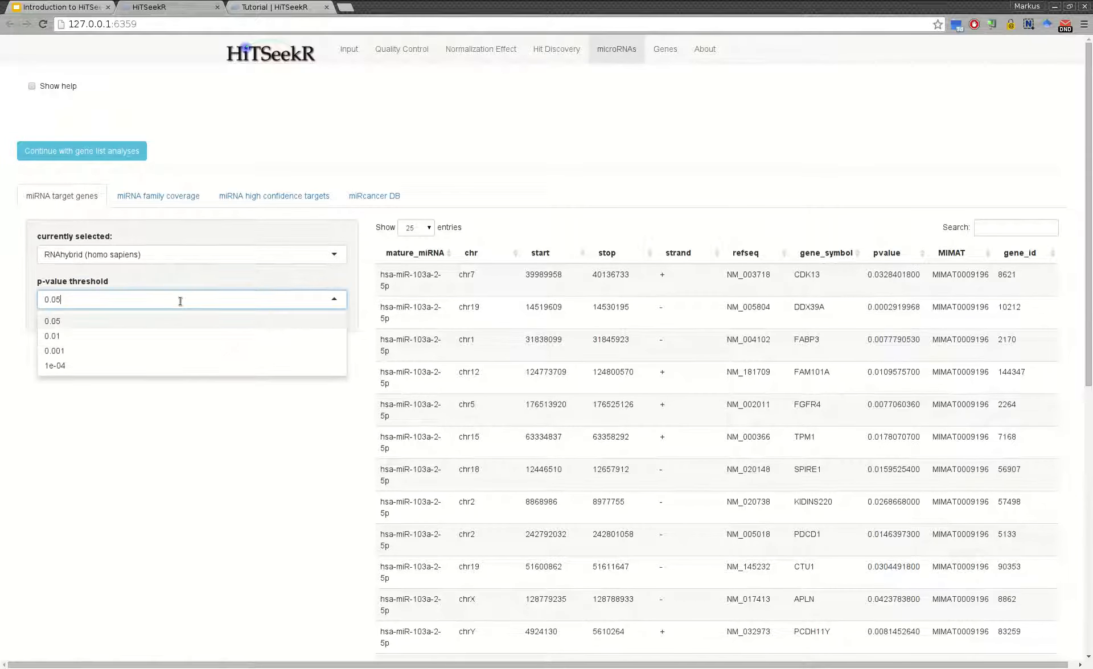
left_click(70, 363)
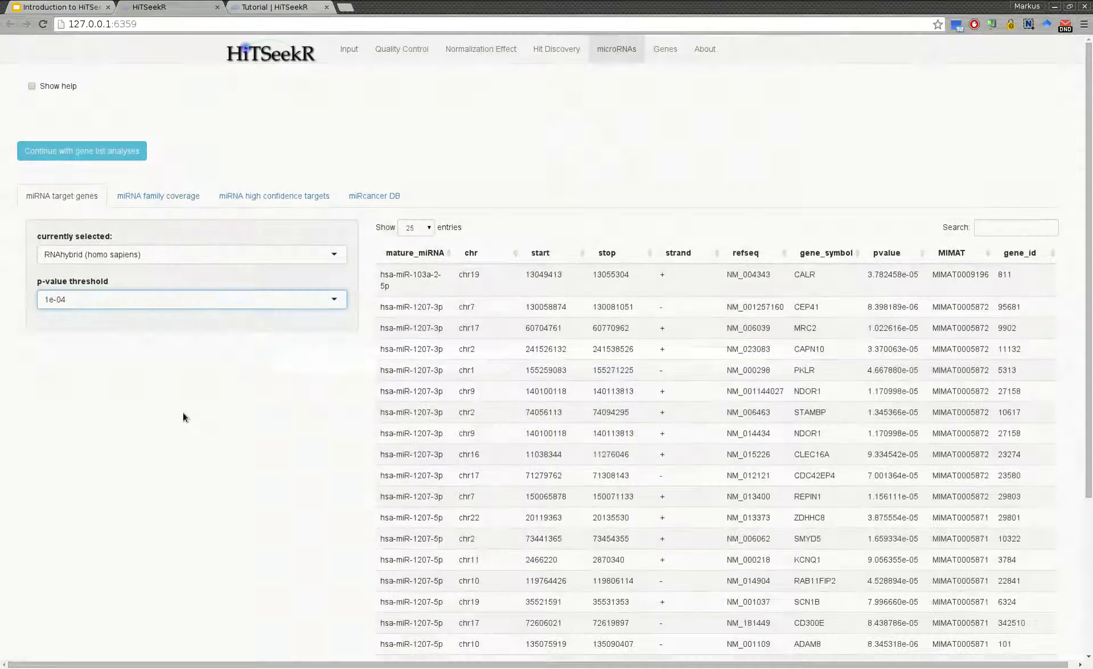
scroll(529, 415, "down", 4)
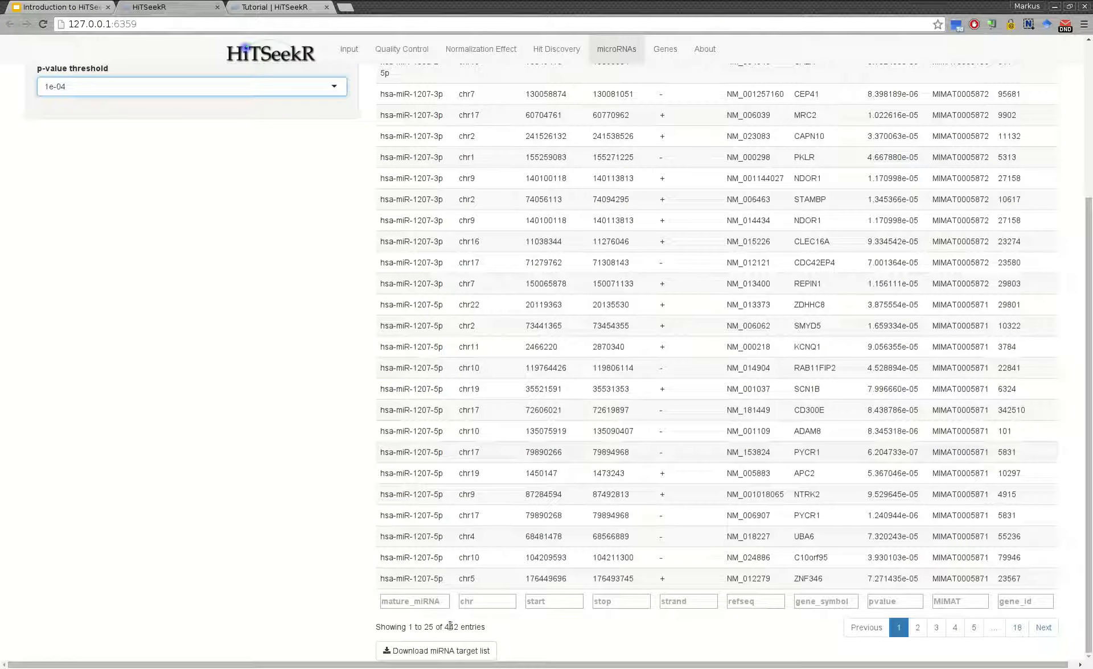
- Open the miRNA high confidence targets and run the hypergeometric test with a minimum of 0 miRNAs targeting a gene
scroll(201, 272, "up", 1)
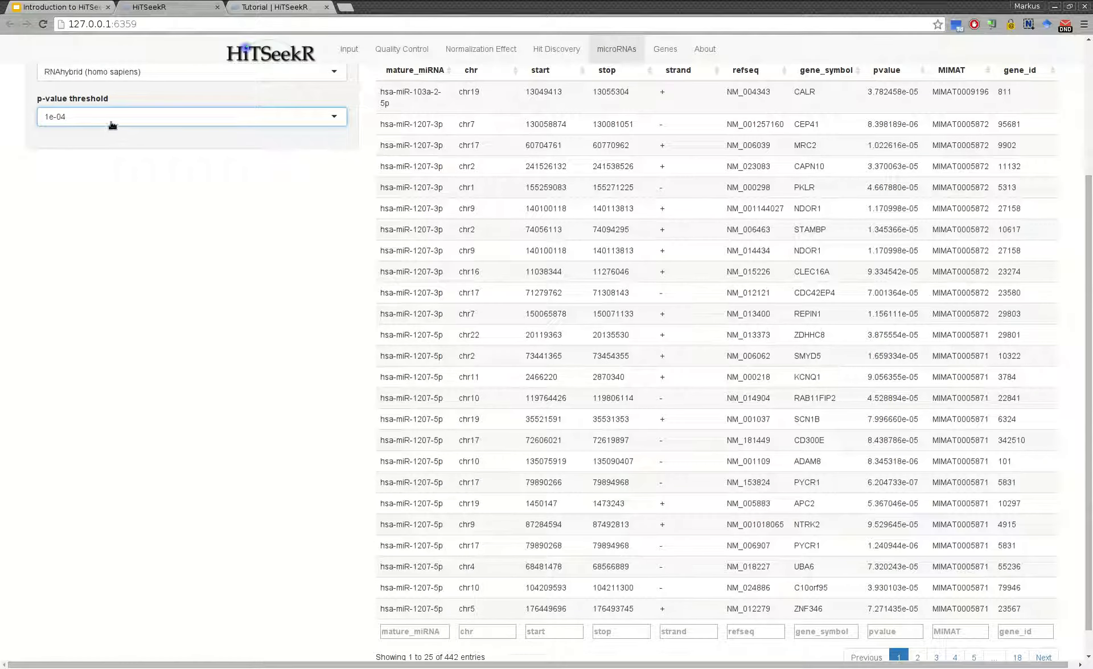
scroll(135, 224, "up", 3)
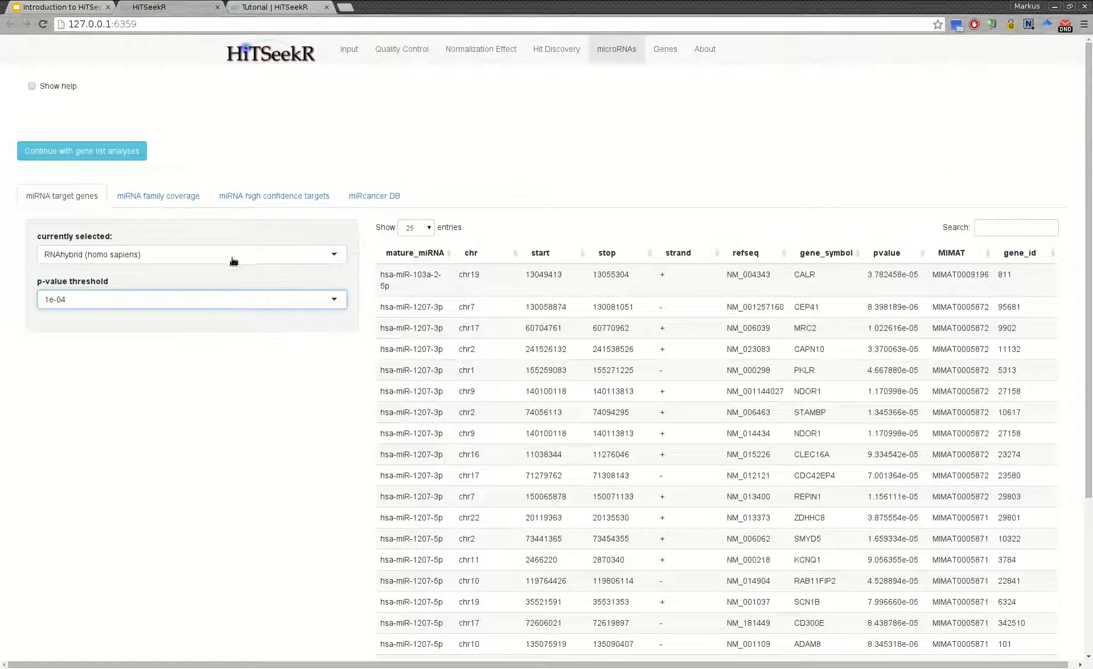
left_click(256, 198)
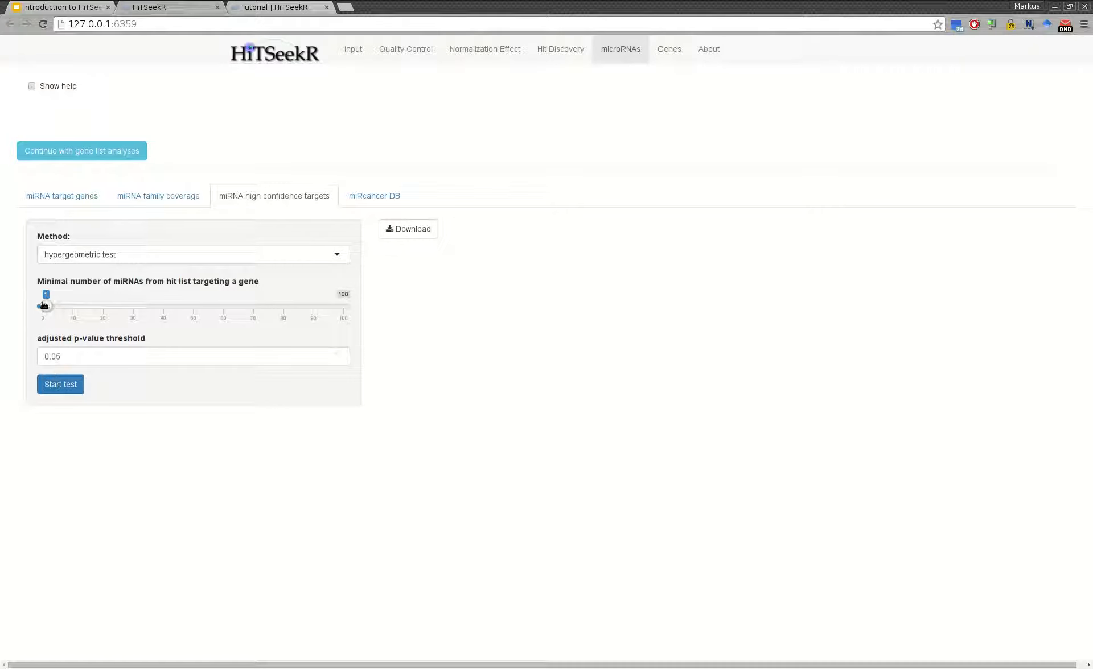
left_click_drag(45, 308, 43, 310)
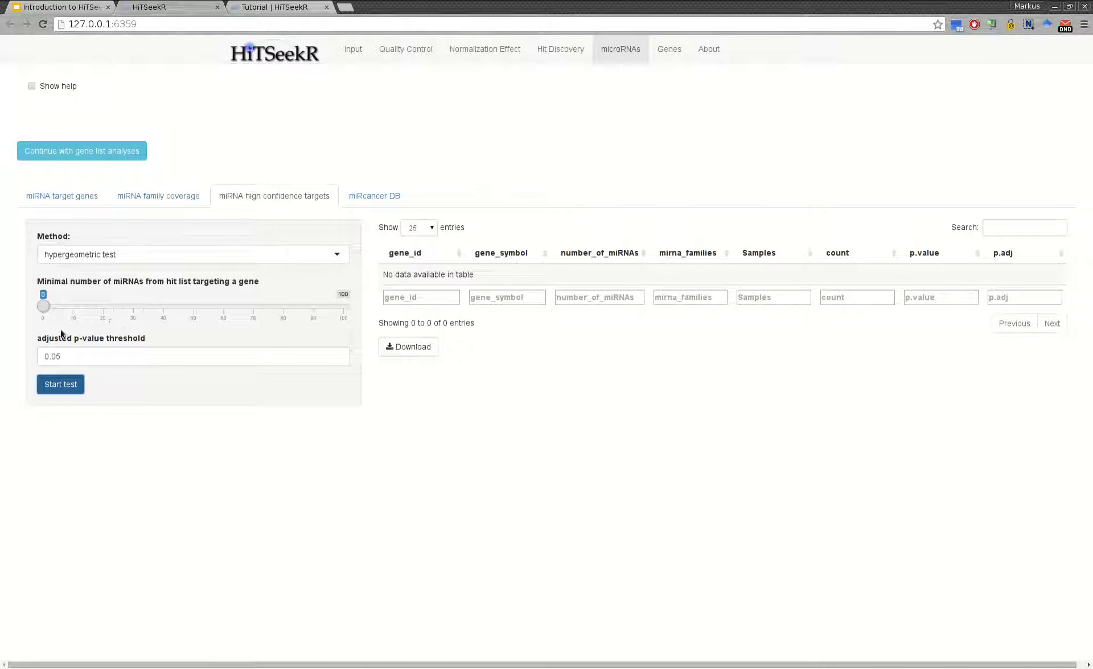
- Set the adjusted p-value threshold of the high confidence target test to 0.2 and rerun the test
left_click(67, 355)
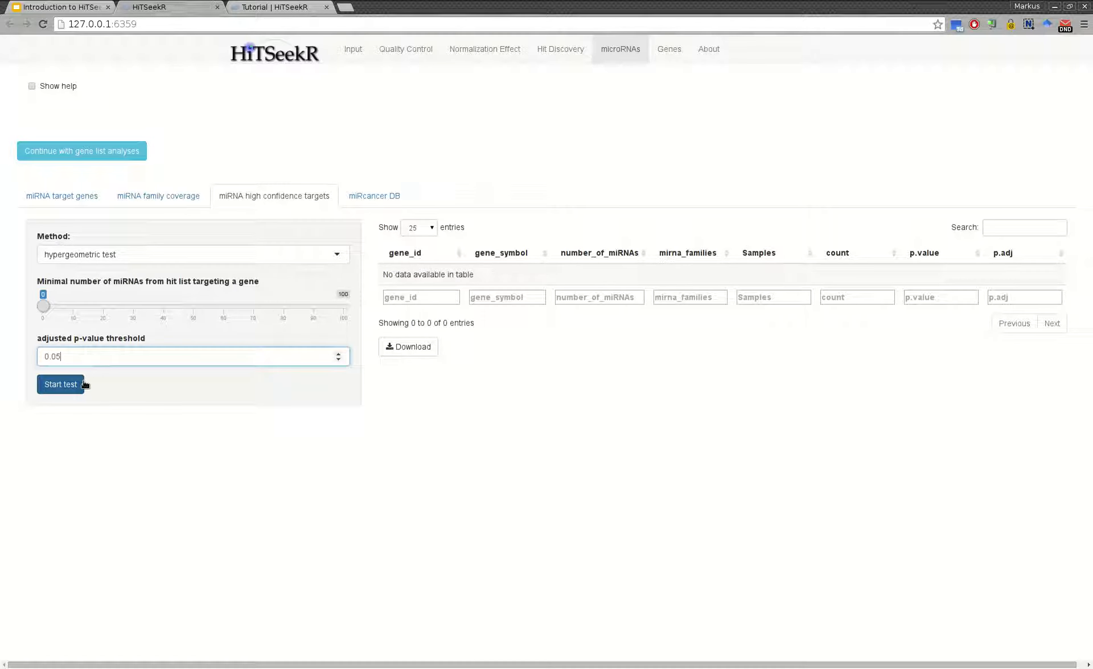
key("BackSpace")
key("BackSpace")
type("2")
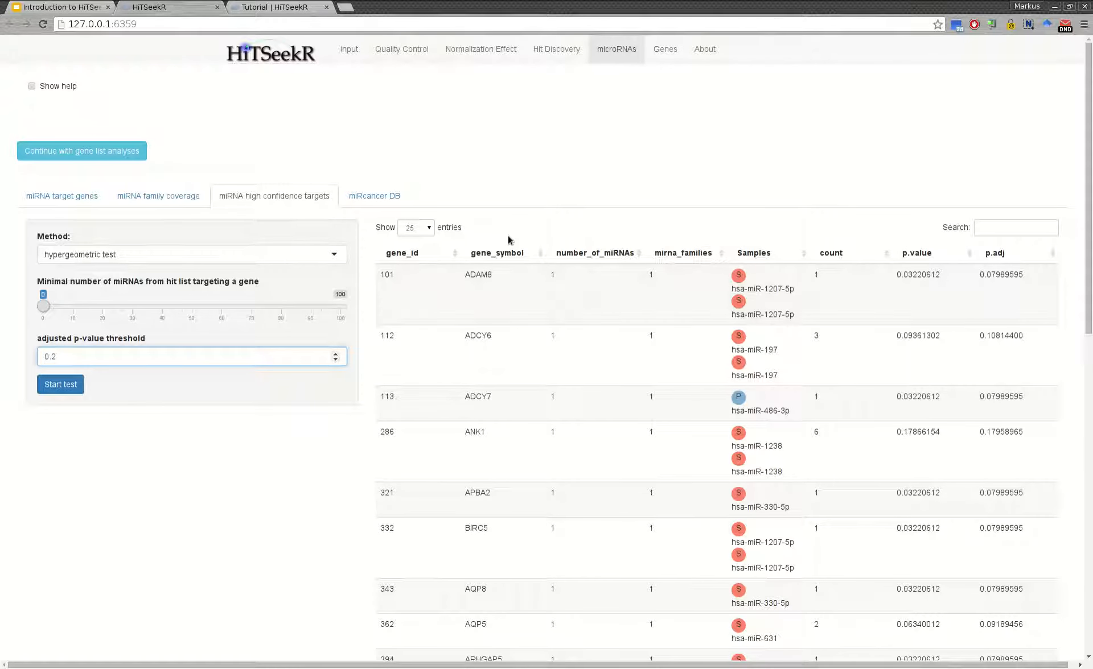
- Set the minimal number of miRNAs targeting a gene to 2 and review the genes with their targeting miRNAs
left_click_drag(43, 307, 49, 308)
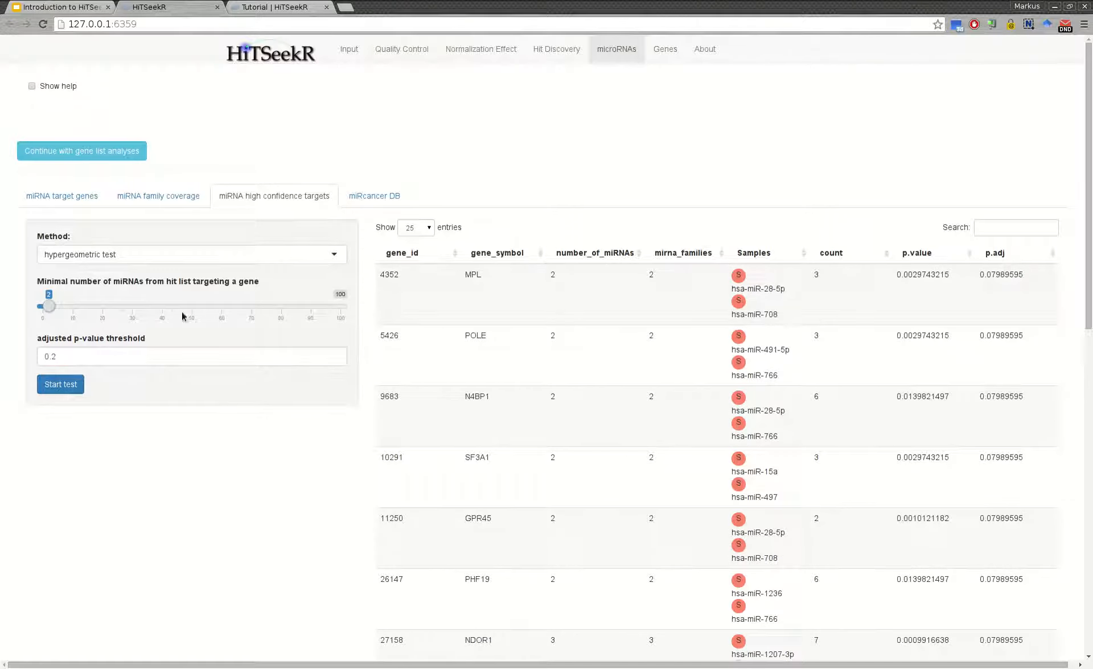
scroll(782, 282, "down", 1)
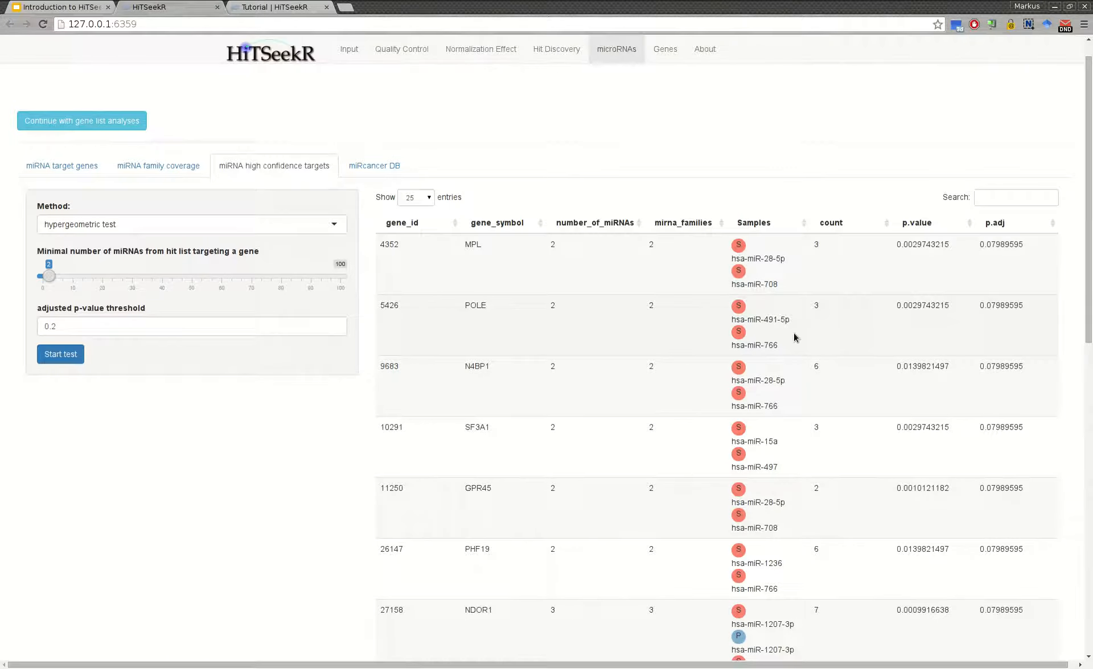
scroll(794, 339, "down", 4)
scroll(790, 347, "down", 9)
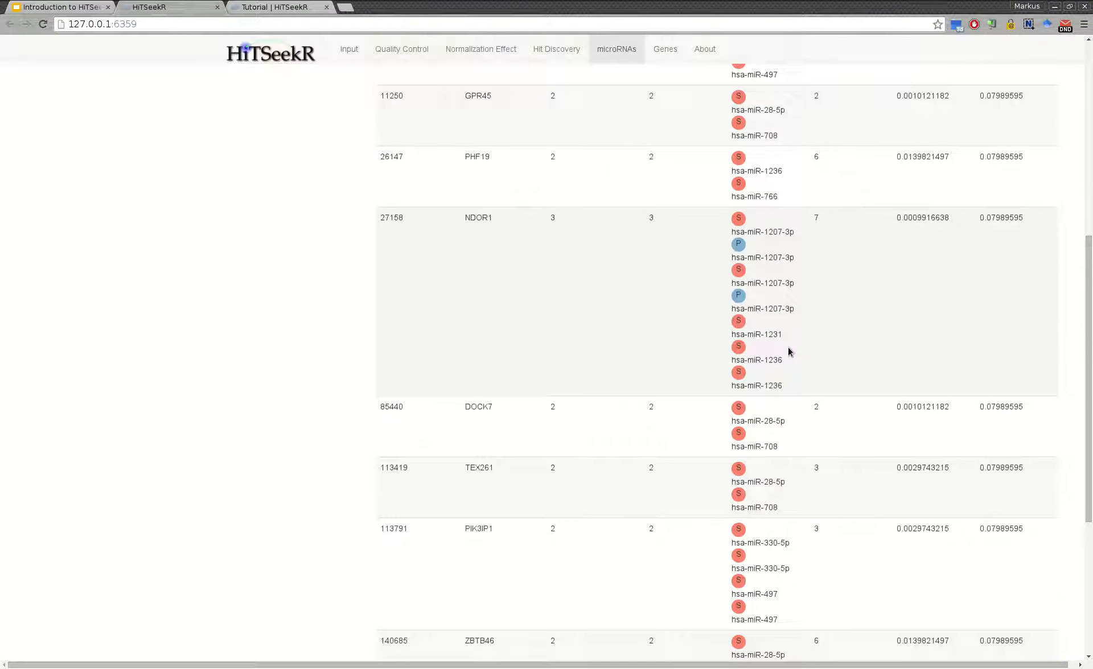
scroll(788, 352, "up", 5)
scroll(789, 351, "up", 9)
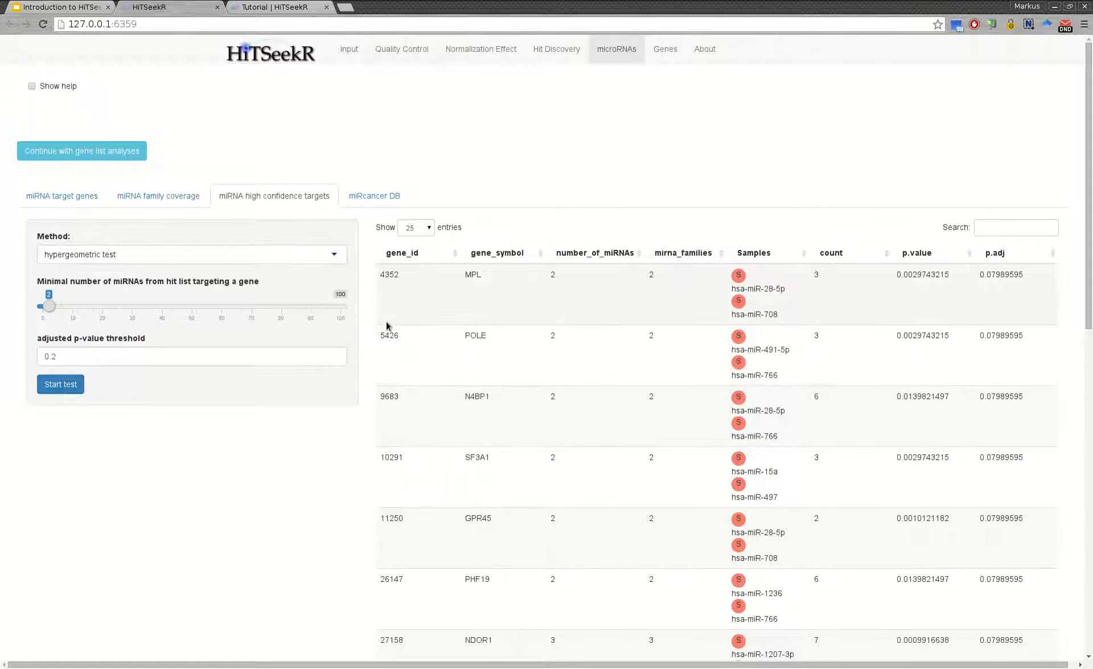
- Review the miRcancer DB entries for the hit miRNAs, including cancer type, expression profile and PubMed article
left_click(373, 198)
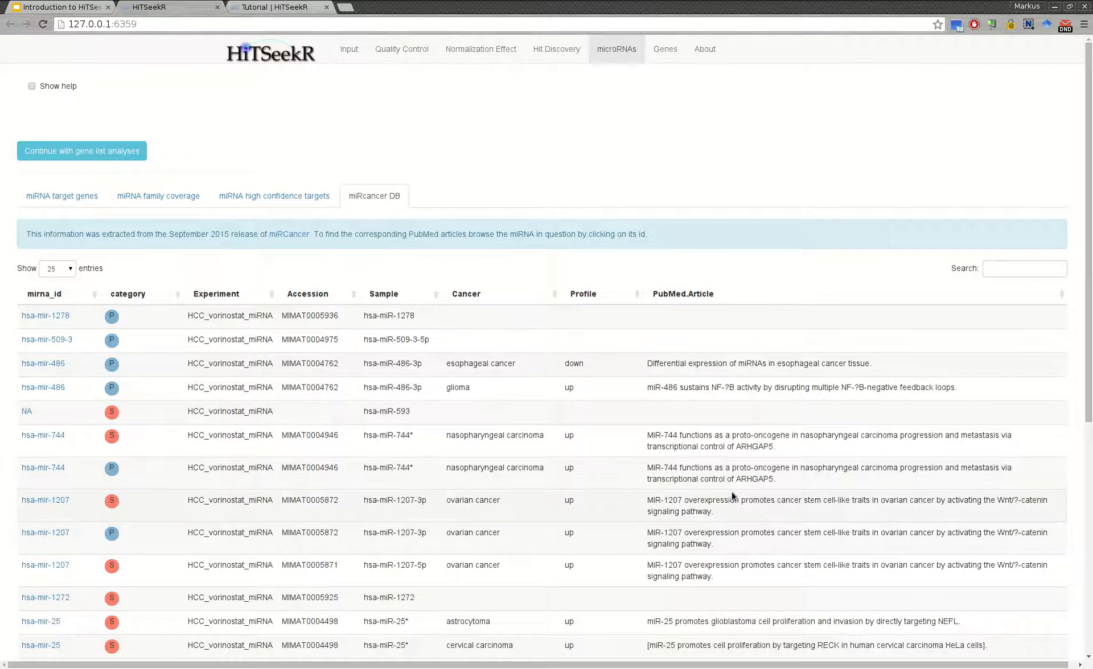
scroll(419, 376, "down", 3)
scroll(415, 392, "down", 10)
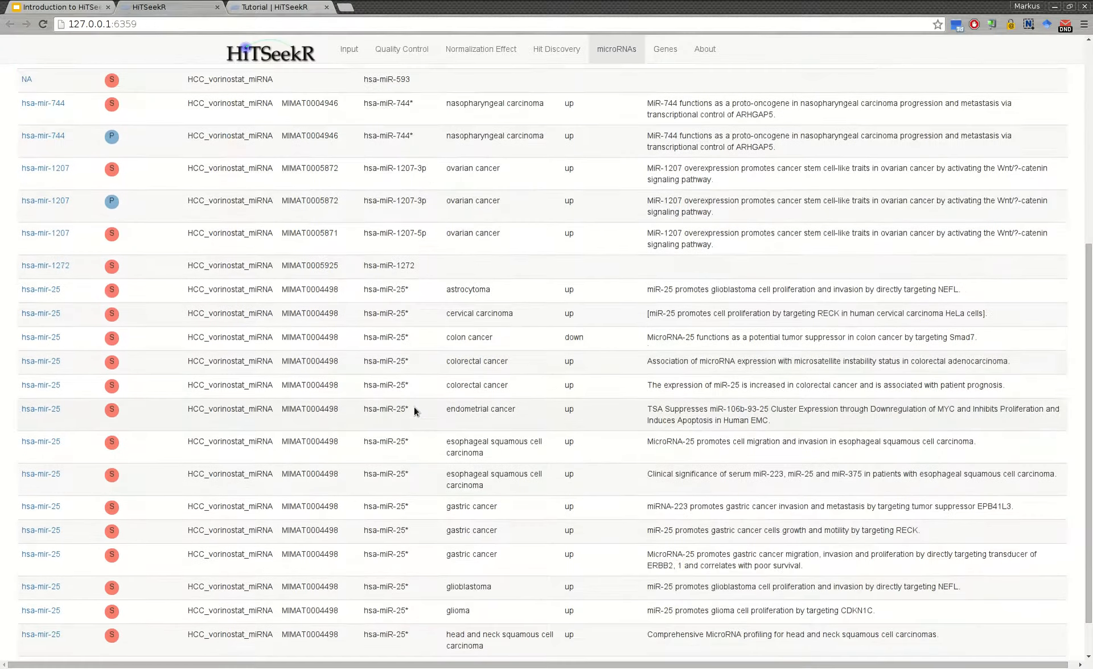
scroll(353, 535, "up", 13)
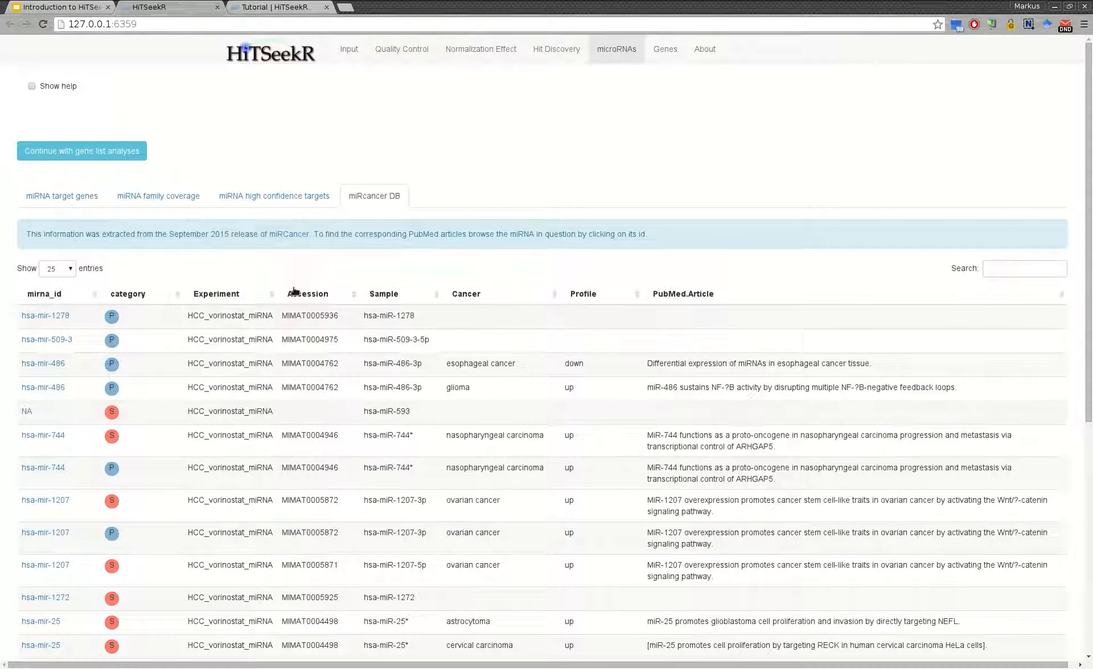
- Examine the miRNA family coverage table with its hit counts, samples and coverage percentages
left_click(162, 200)
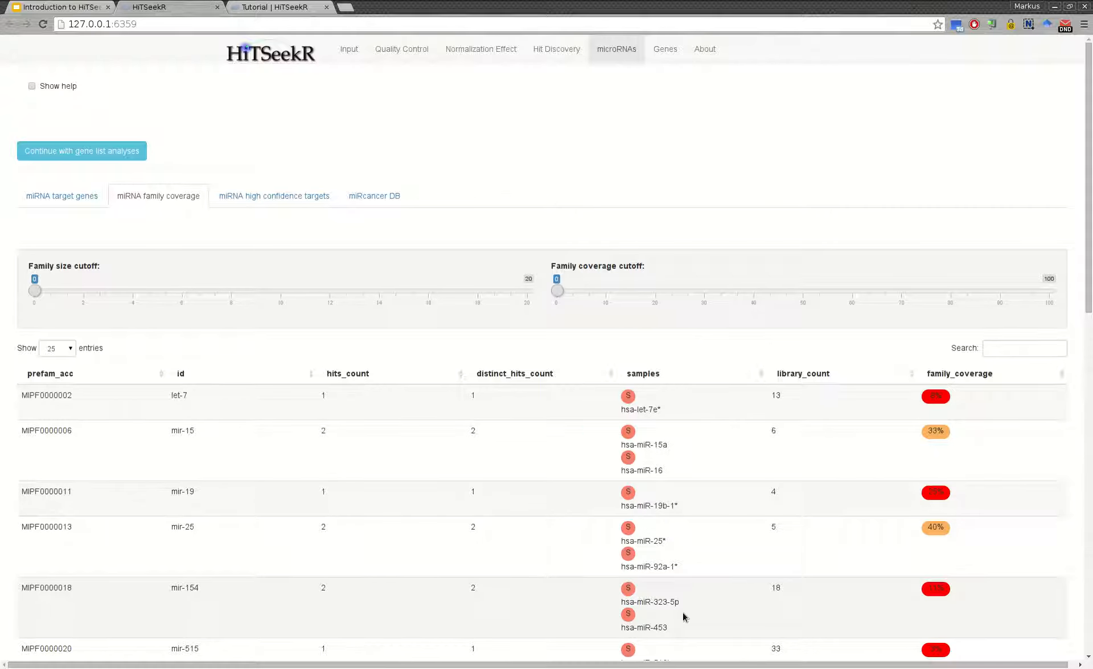
scroll(681, 613, "down", 5)
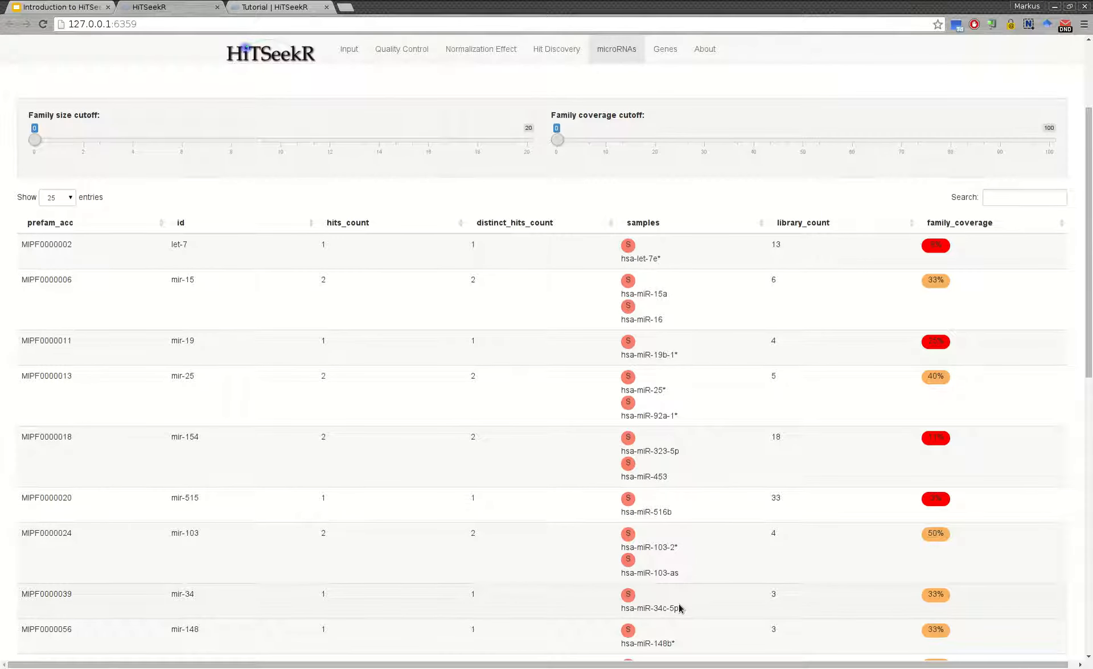
scroll(679, 608, "up", 4)
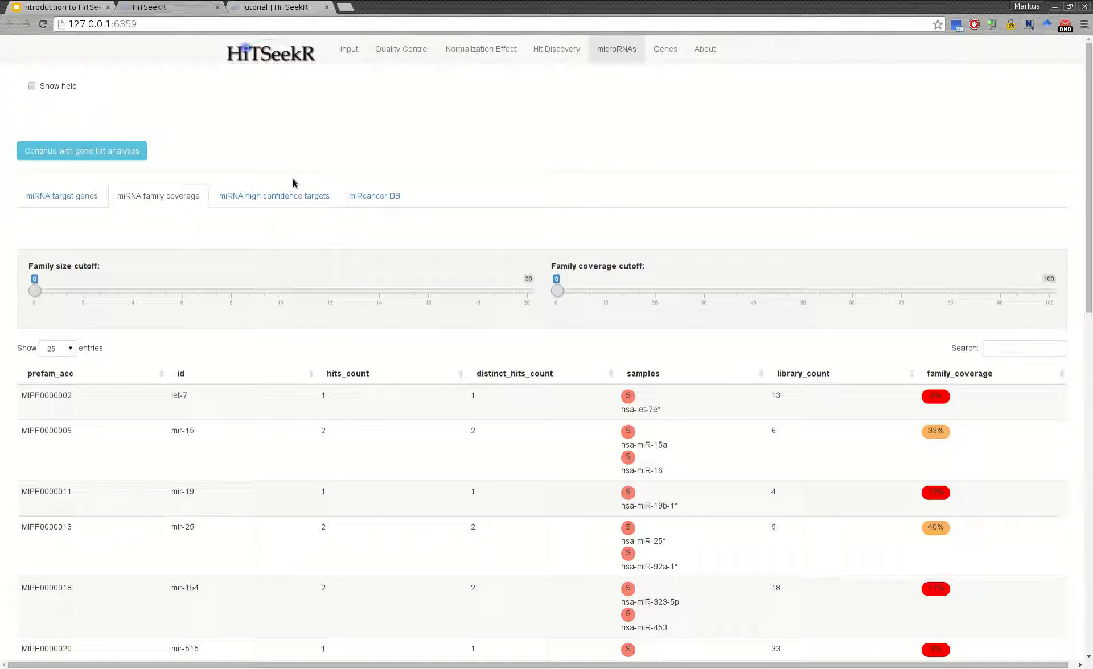
- Return to the miRNA target genes and look through the RNAhybrid target list
left_click(79, 197)
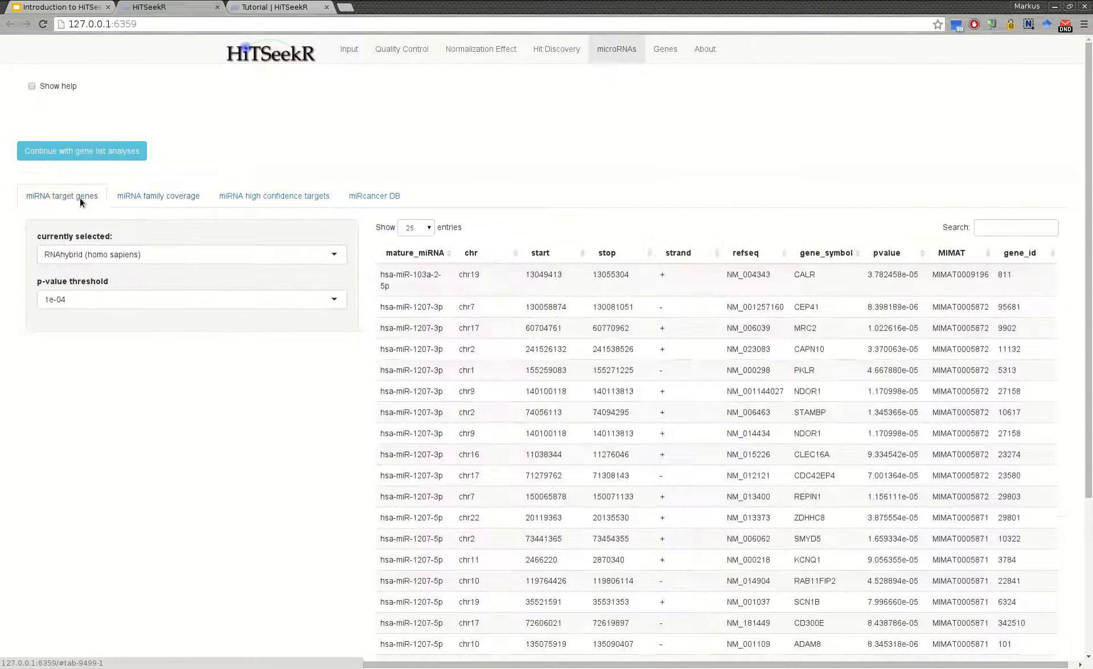
scroll(503, 319, "down", 3)
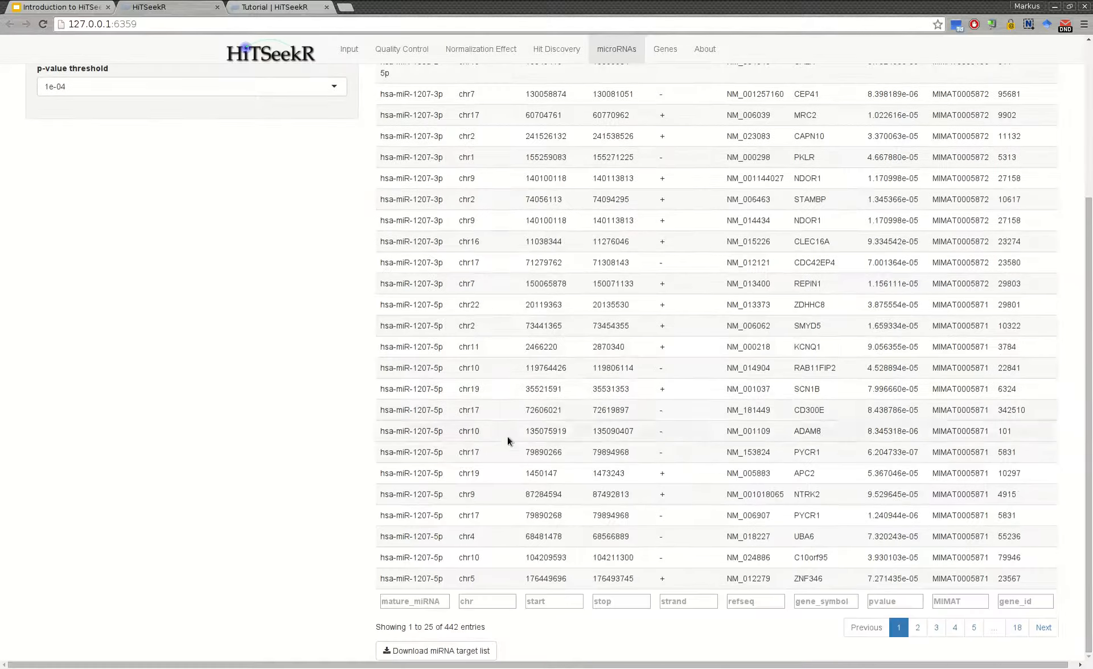
scroll(281, 265, "up", 3)
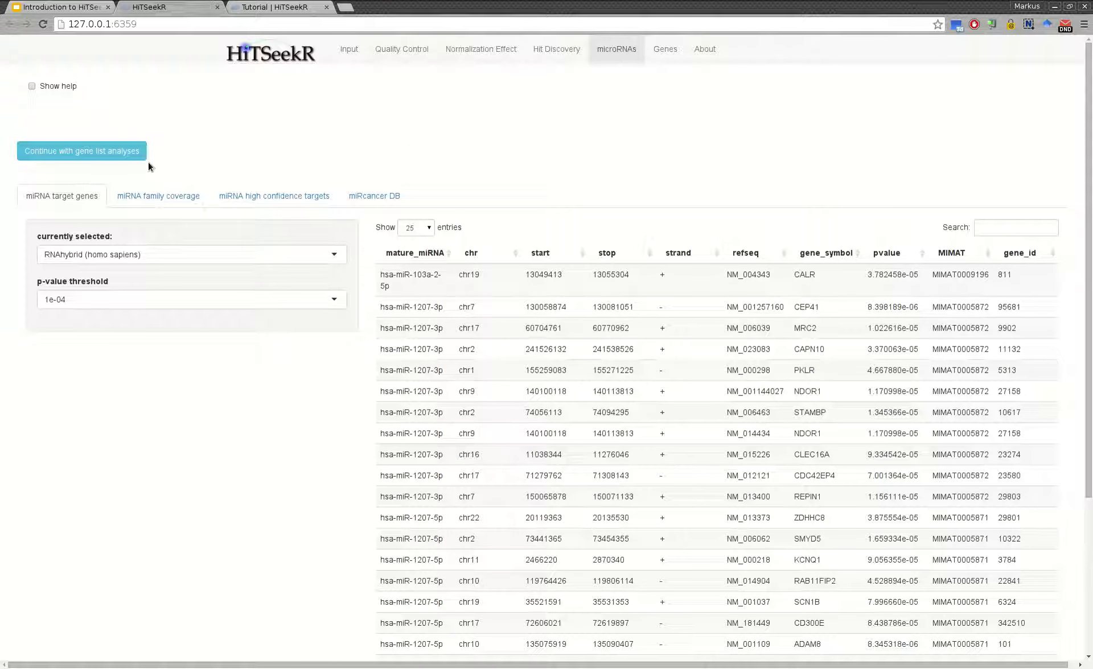
- Continue with gene list analyses and start a gene set analysis on the miRNA target gene list with all gene sets included
left_click(95, 155)
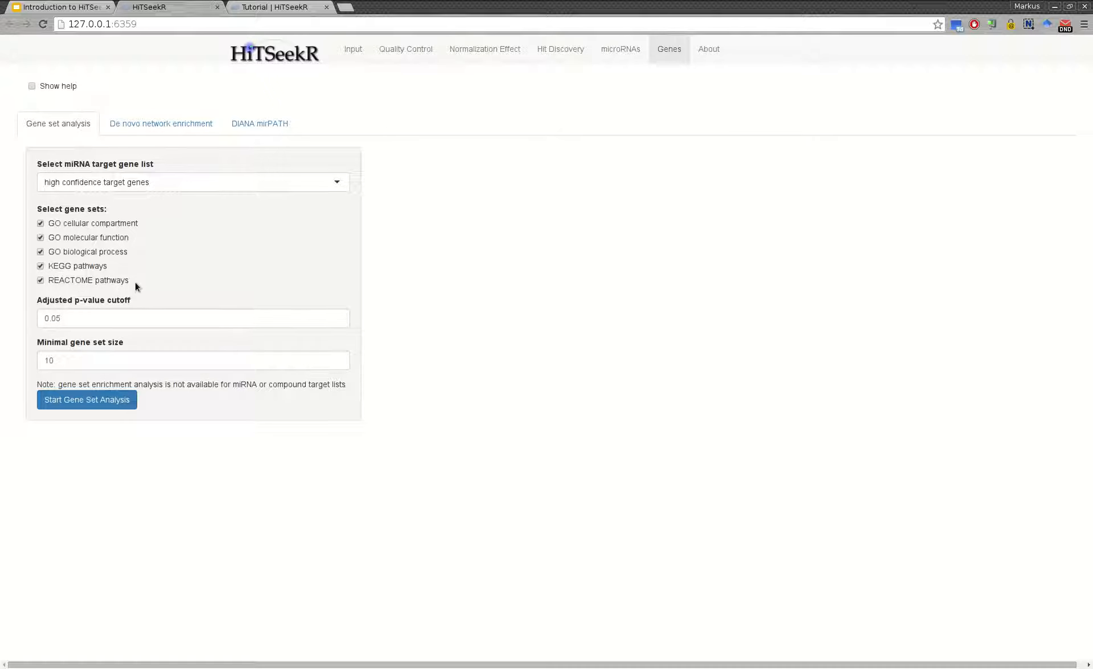
left_click(118, 187)
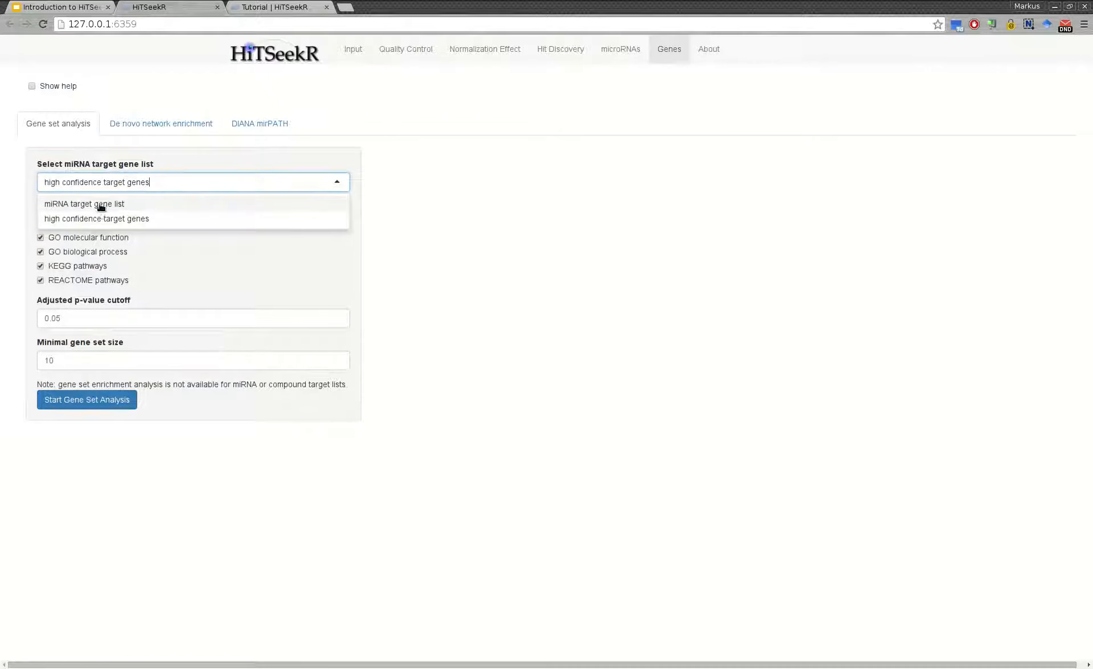
left_click(97, 204)
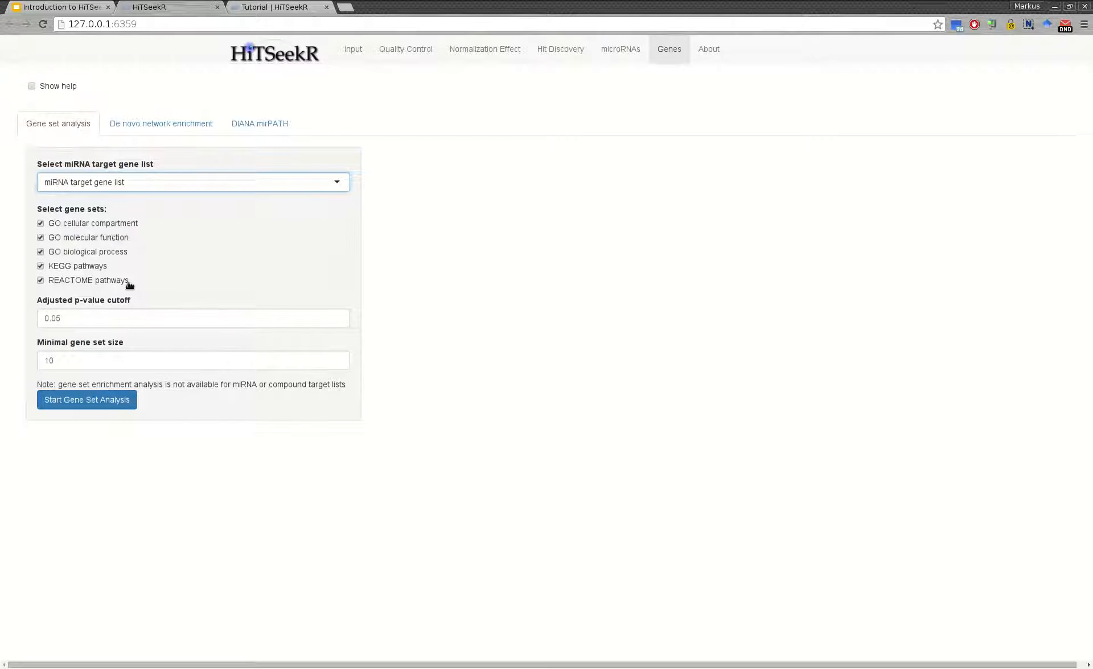
left_click(91, 402)
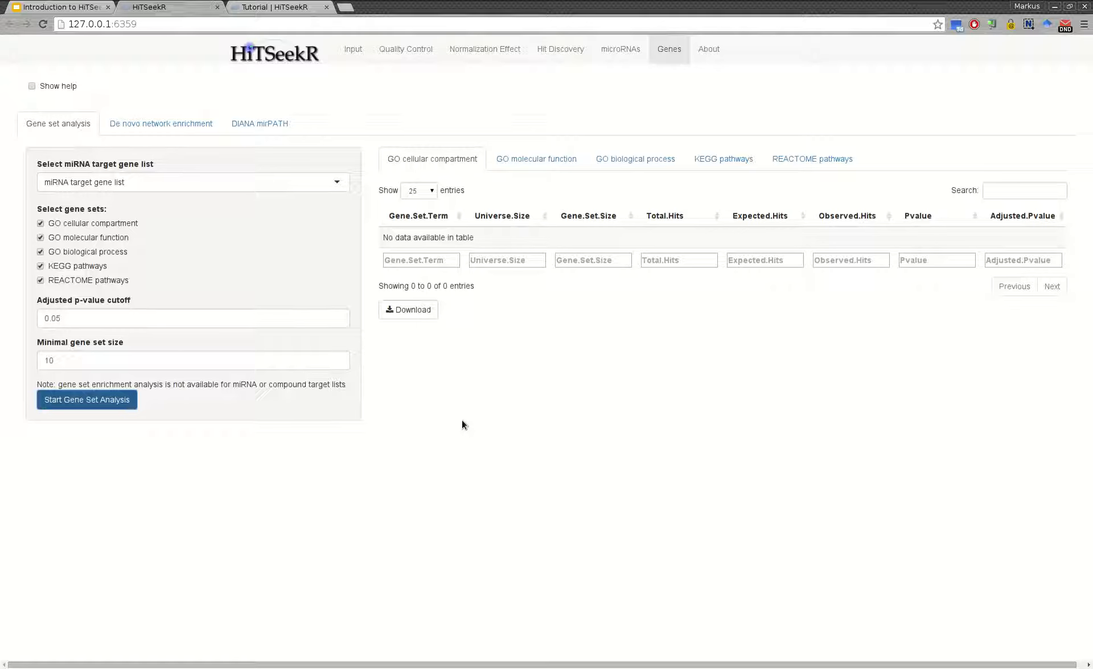
- Check the gene set analysis results for GO molecular function, GO biological process, REACTOME pathways and KEGG pathways
left_click(531, 154)
left_click(654, 158)
left_click(789, 155)
left_click(722, 159)
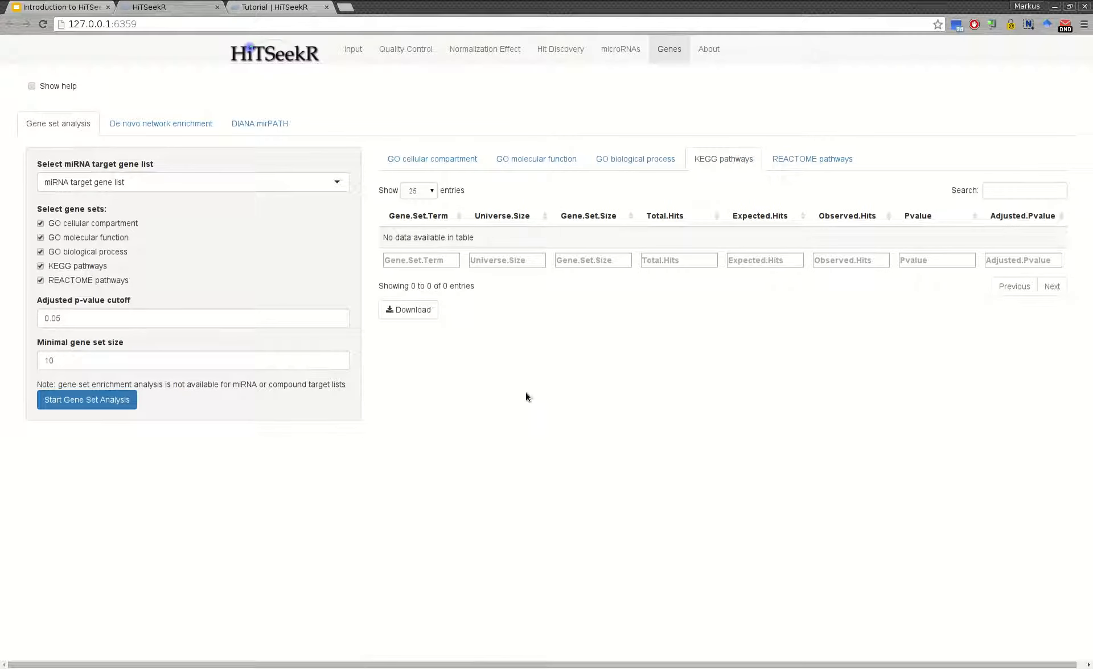
- Change the adjusted p-value cutoff of the gene set analysis
left_click(98, 319)
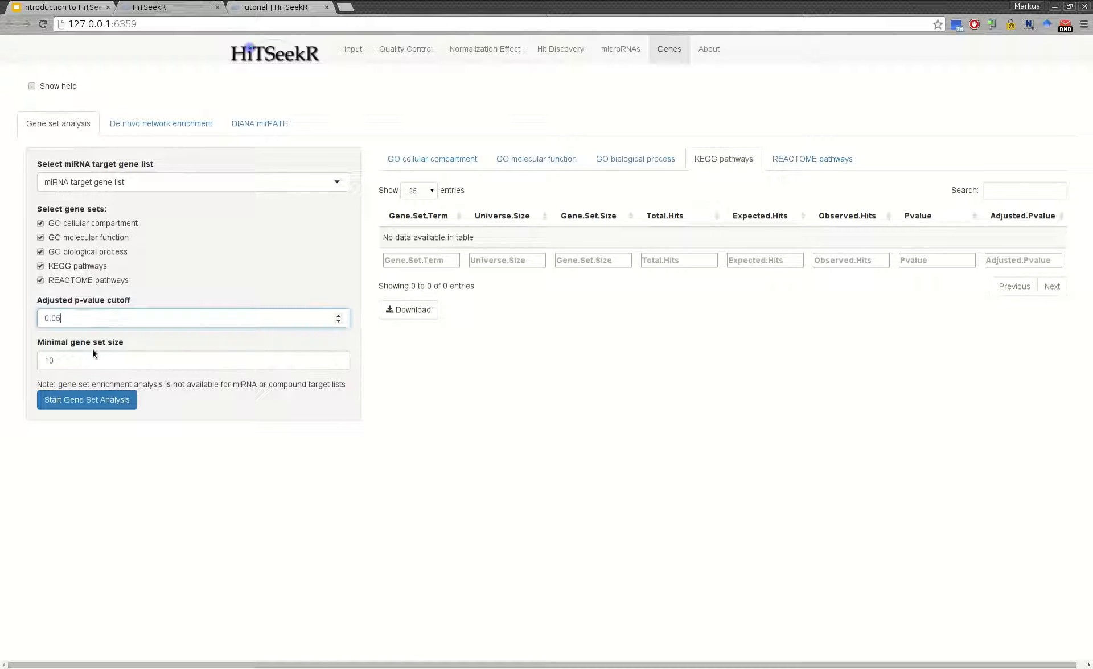
key("BackSpace")
key("BackSpace")
type("0")
- Open the KeyPathwayMiner de novo network enrichment and select the miRNA target gene list as its input
left_click(140, 129)
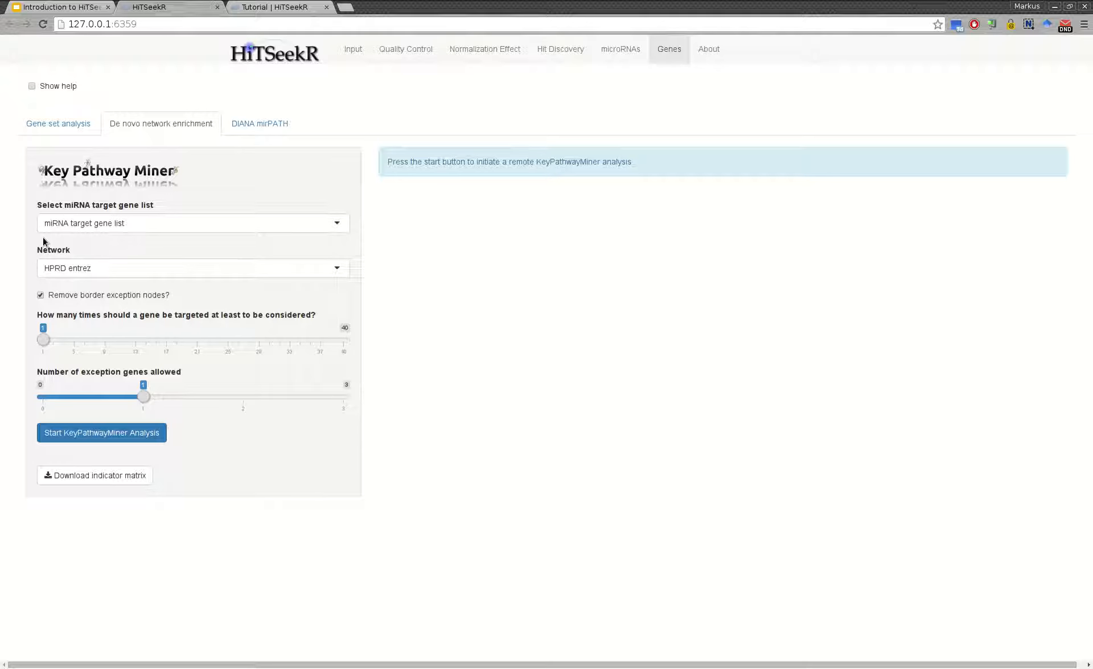
left_click(117, 230)
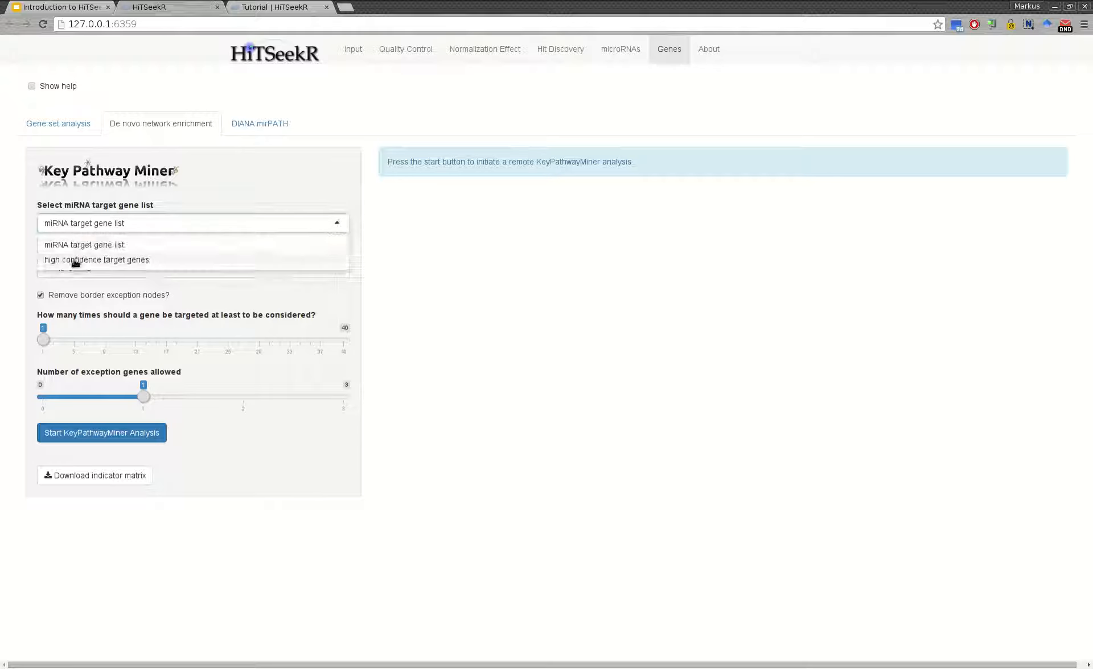
left_click(117, 244)
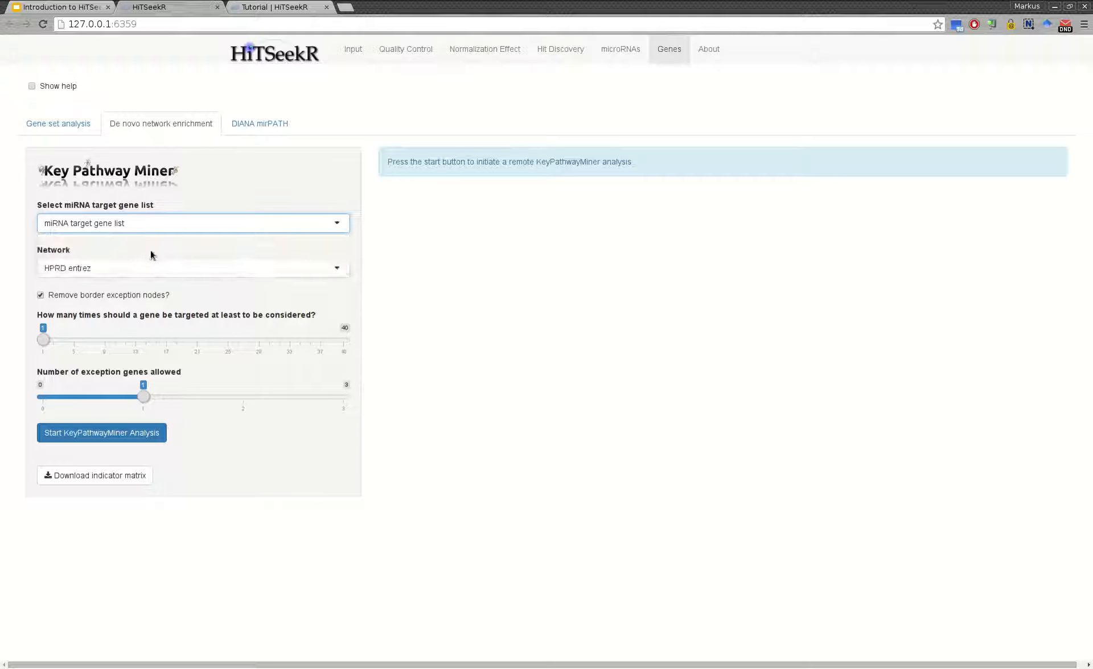
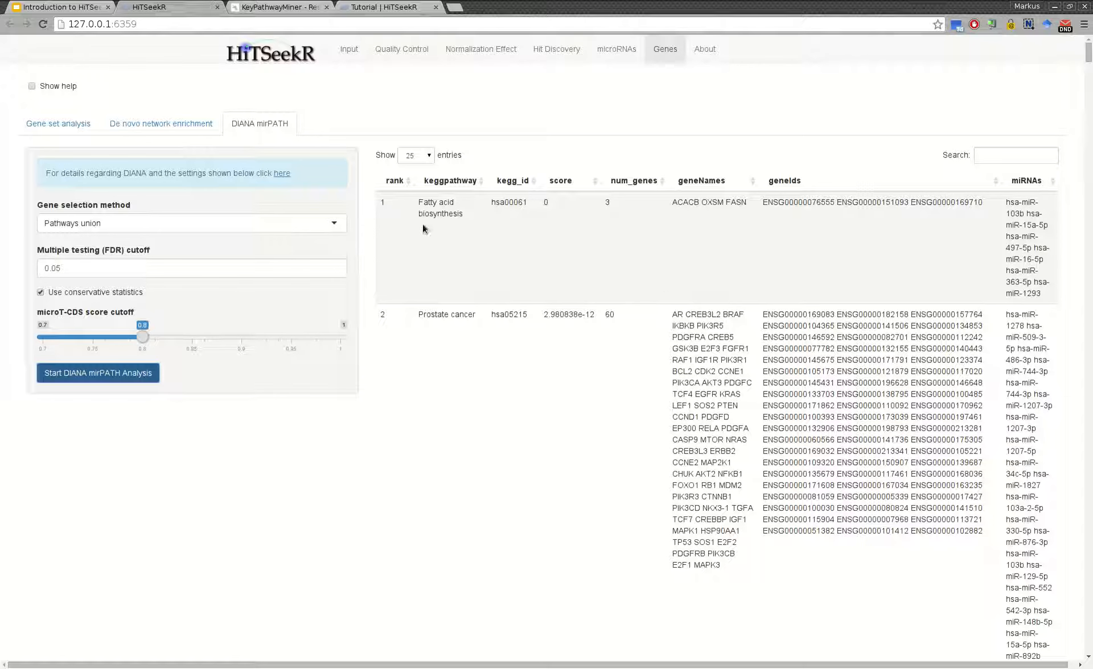
- Review the ranked KEGG pathways in the DIANA mirPATH results, from fatty acid biosynthesis through the PI3K-Akt signaling pathway
left_click_drag(464, 214, 434, 217)
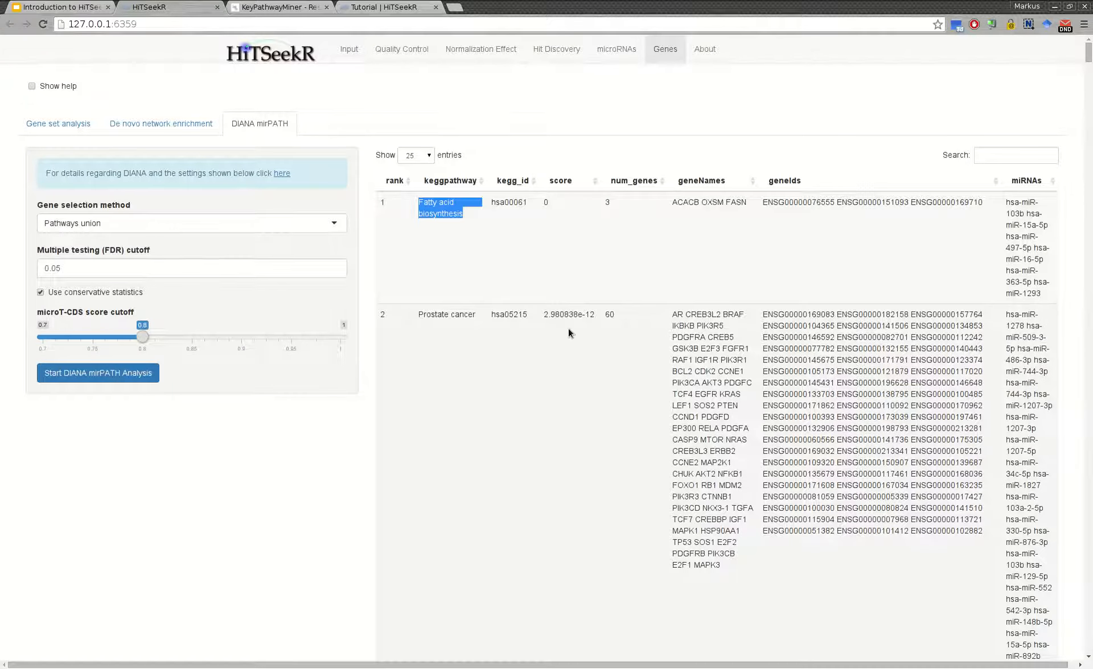
scroll(575, 335, "down", 4)
scroll(575, 330, "down", 10)
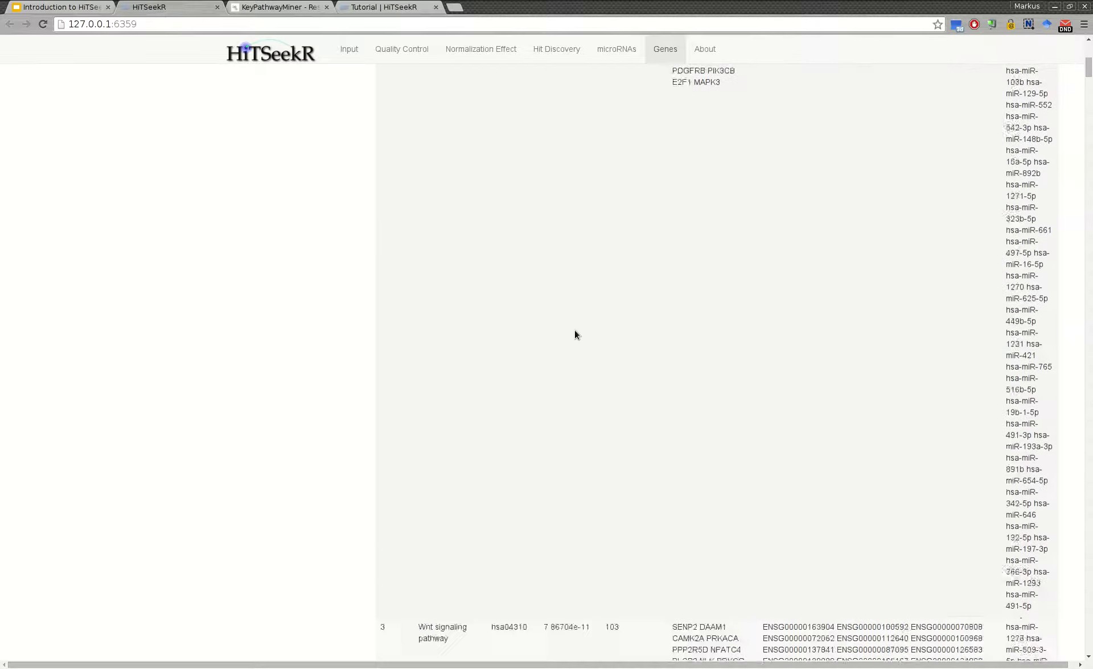
scroll(574, 334, "down", 3)
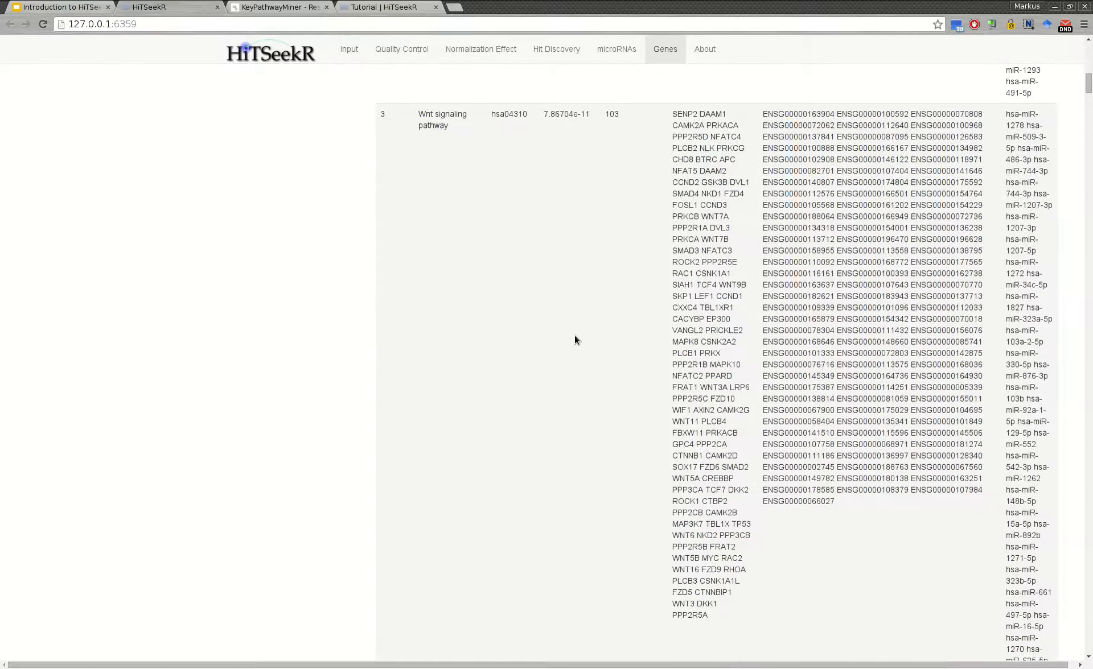
scroll(574, 334, "down", 6)
scroll(575, 340, "down", 10)
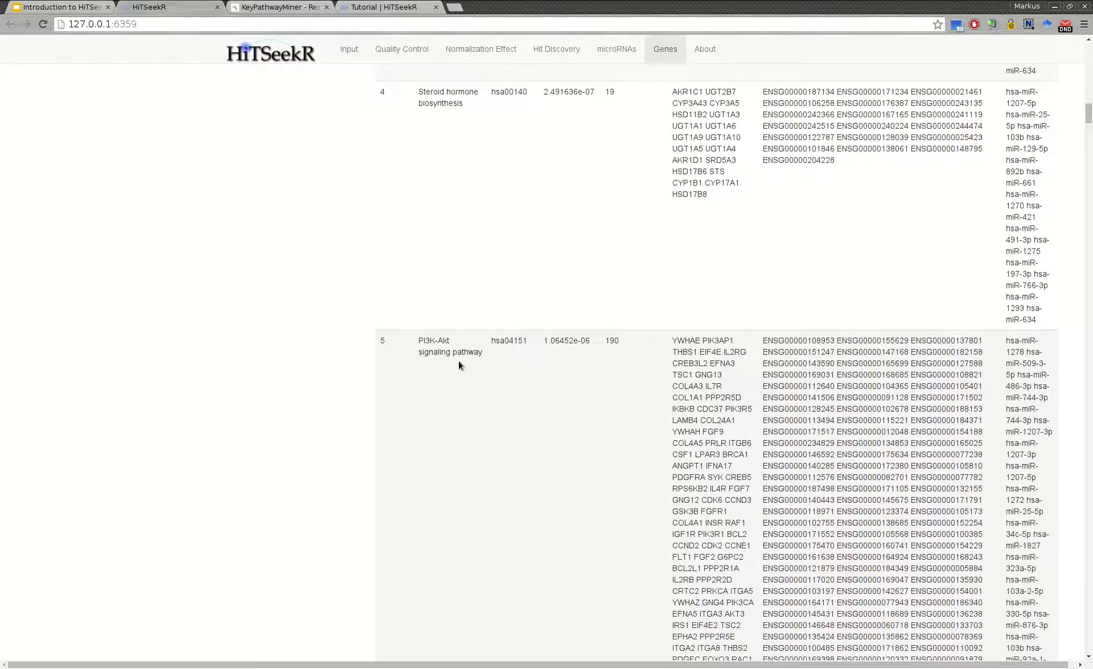
scroll(463, 382, "down", 10)
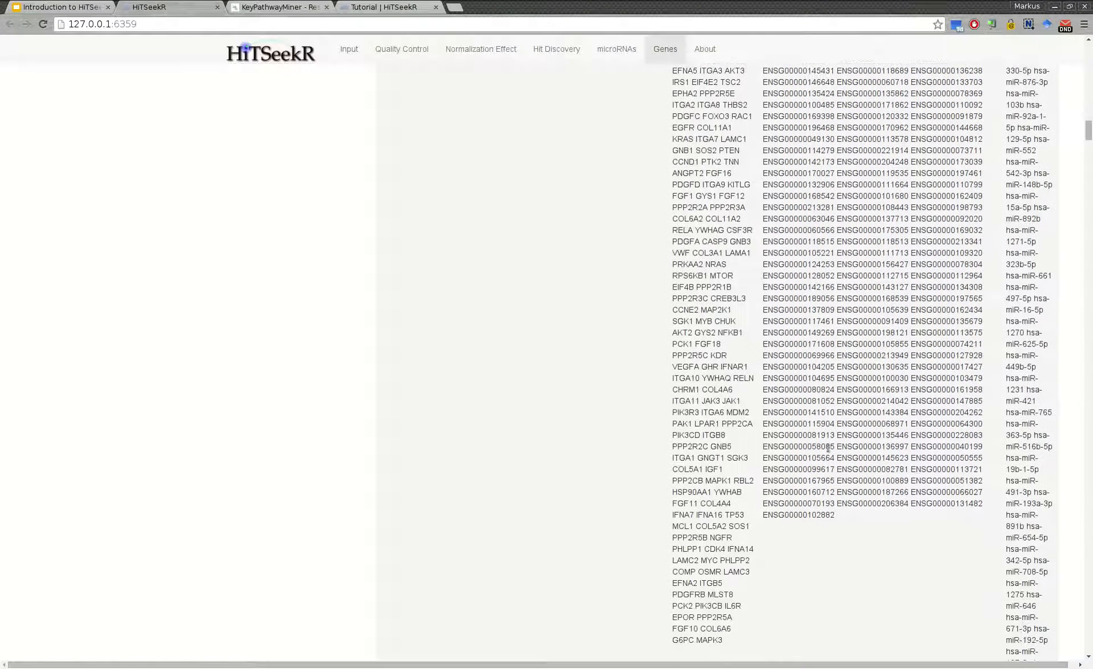
left_click_drag(1089, 132, 1088, 69)
scroll(885, 233, "up", 4)
scroll(885, 237, "up", 5)
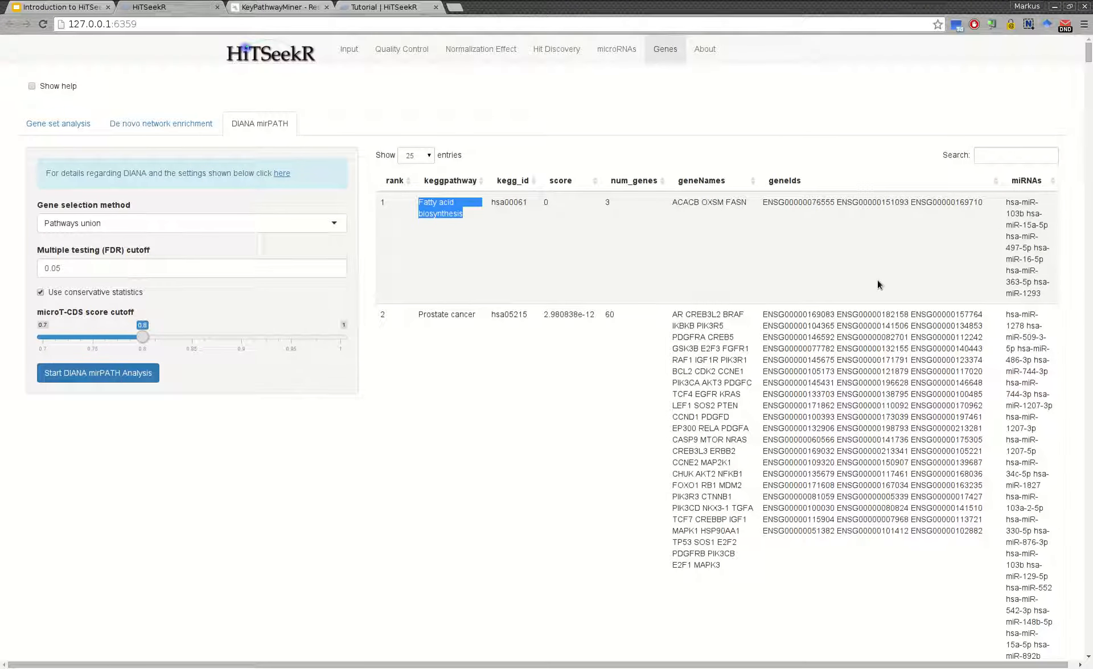
- Return to the KeyPathwayMiner de novo network results and view the graphs of key pathways 1 through 5 in turn
left_click(160, 120)
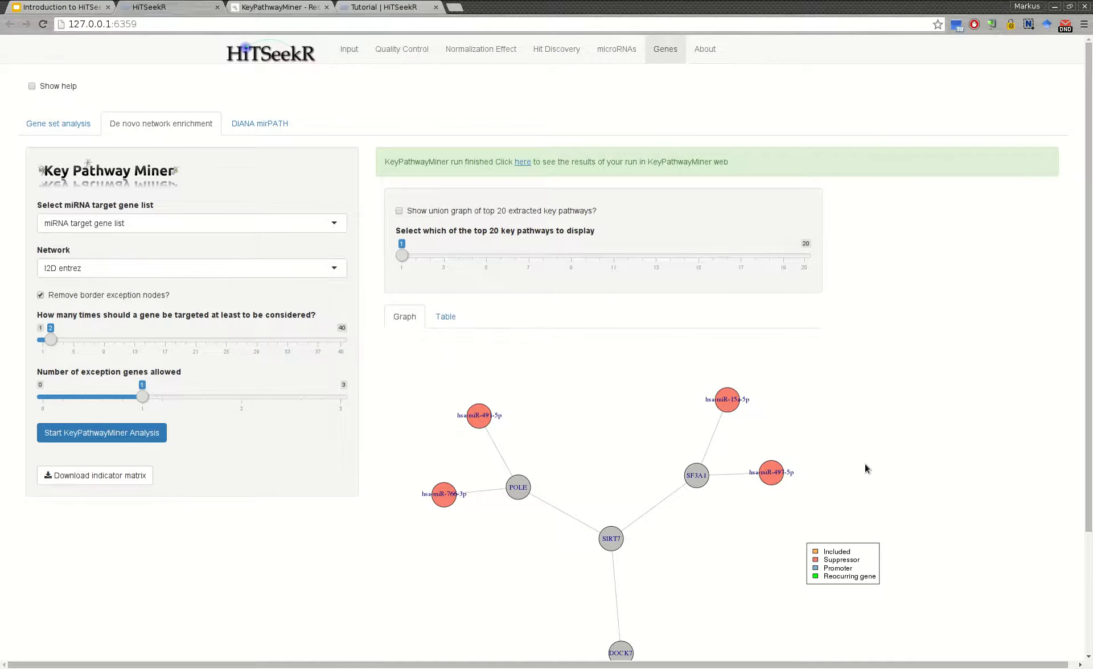
scroll(865, 463, "down", 3)
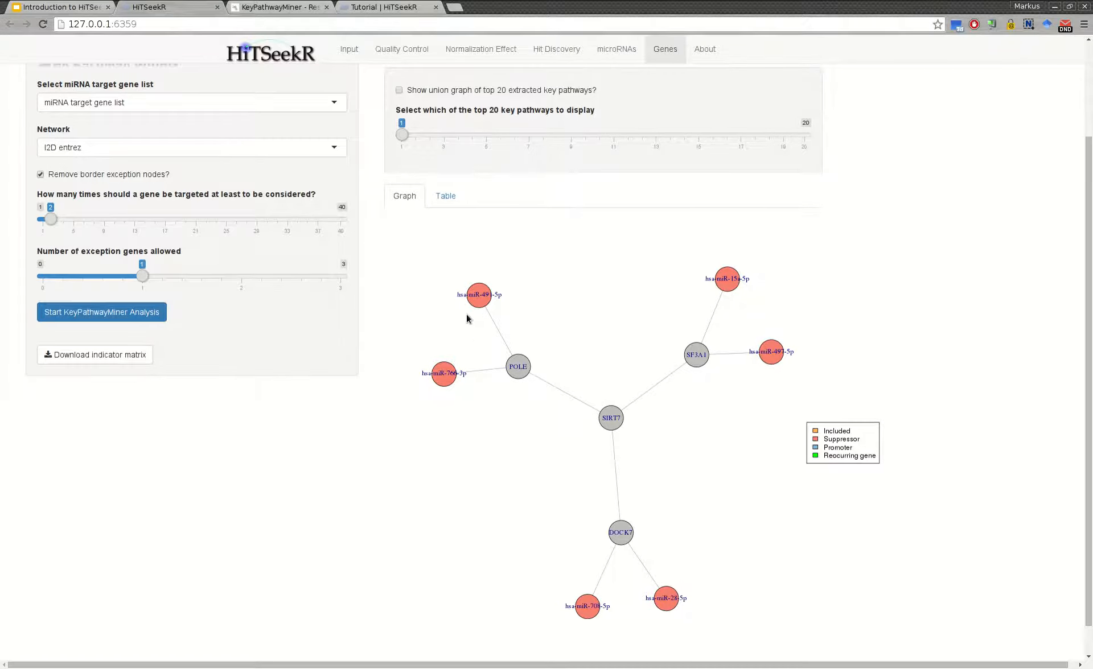
scroll(433, 257, "up", 2)
left_click_drag(402, 194, 422, 195)
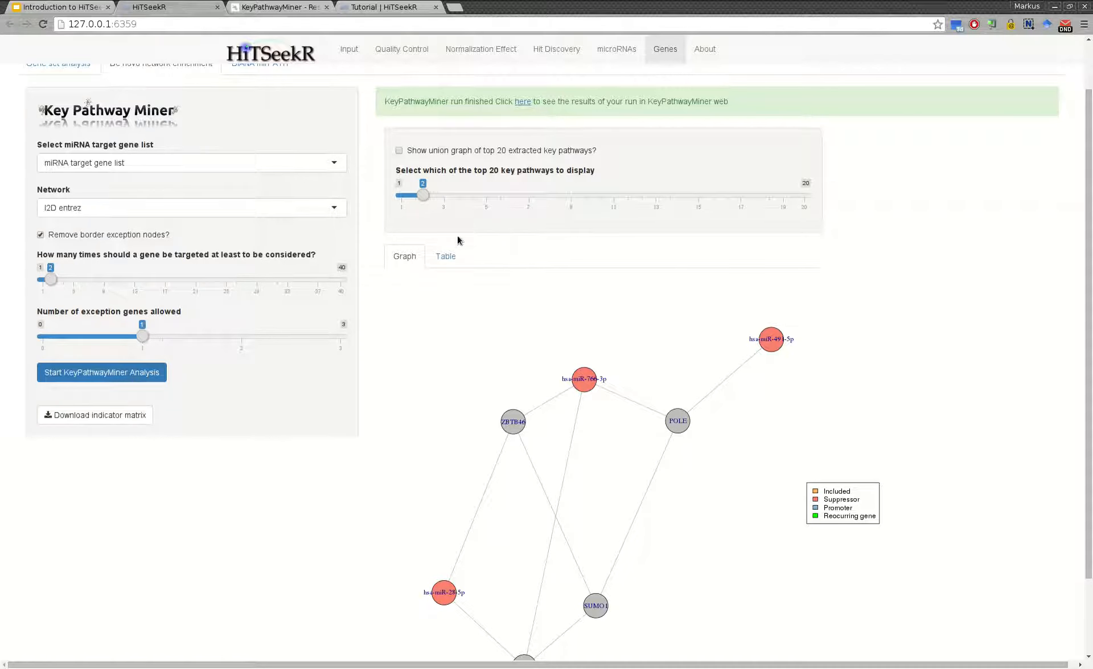
scroll(510, 230, "down", 2)
left_click_drag(422, 135, 447, 137)
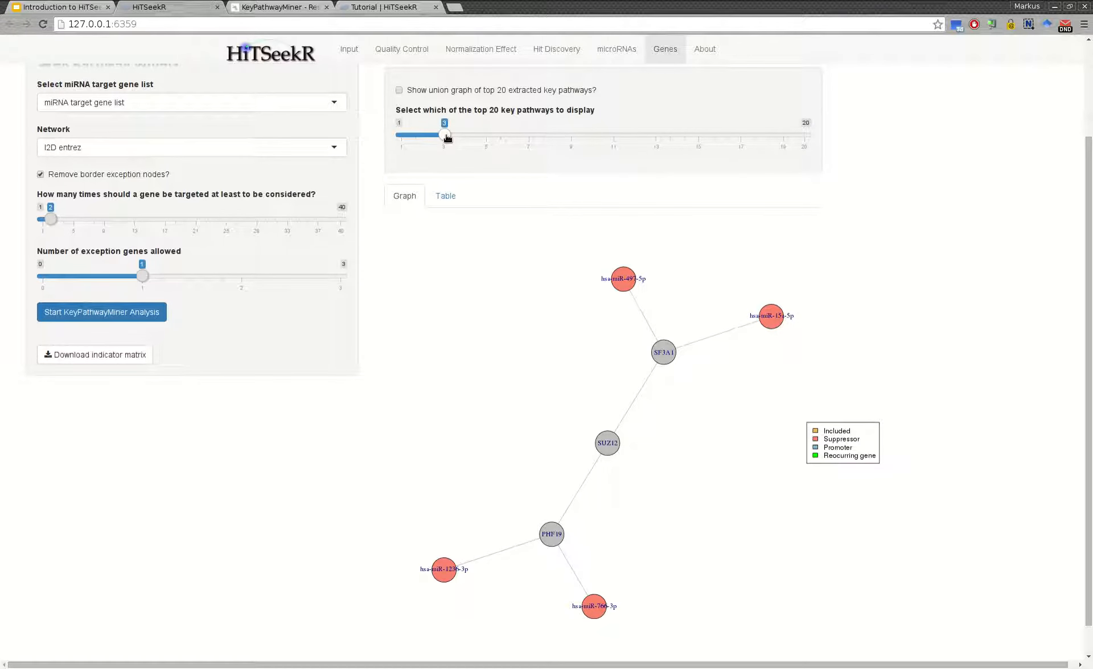
left_click_drag(448, 137, 467, 138)
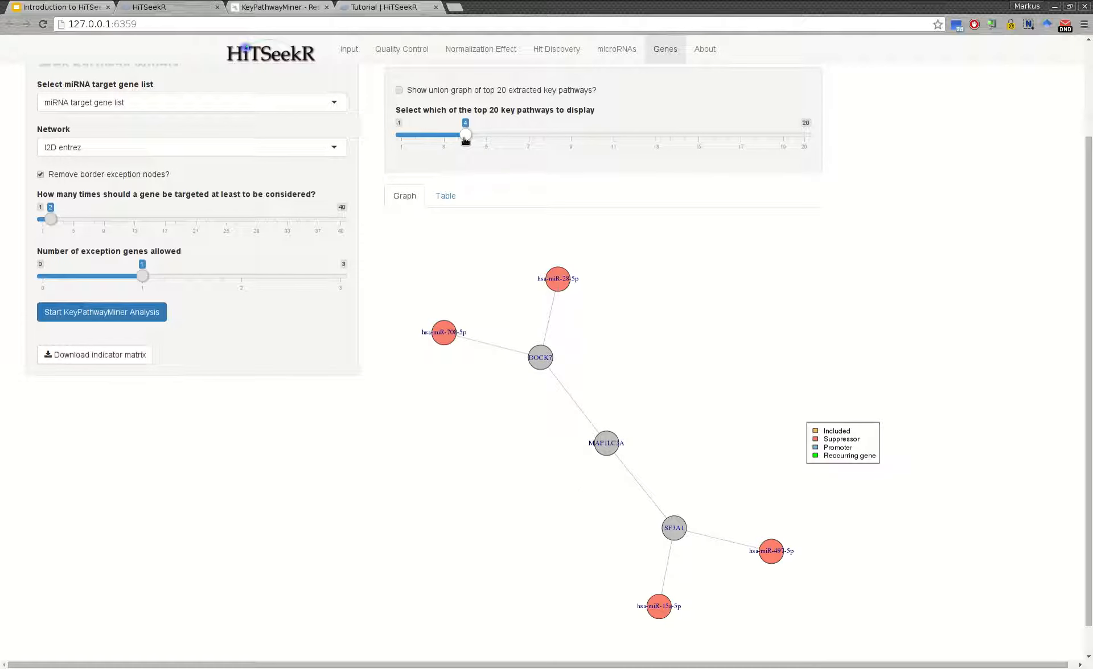
left_click_drag(467, 138, 486, 139)
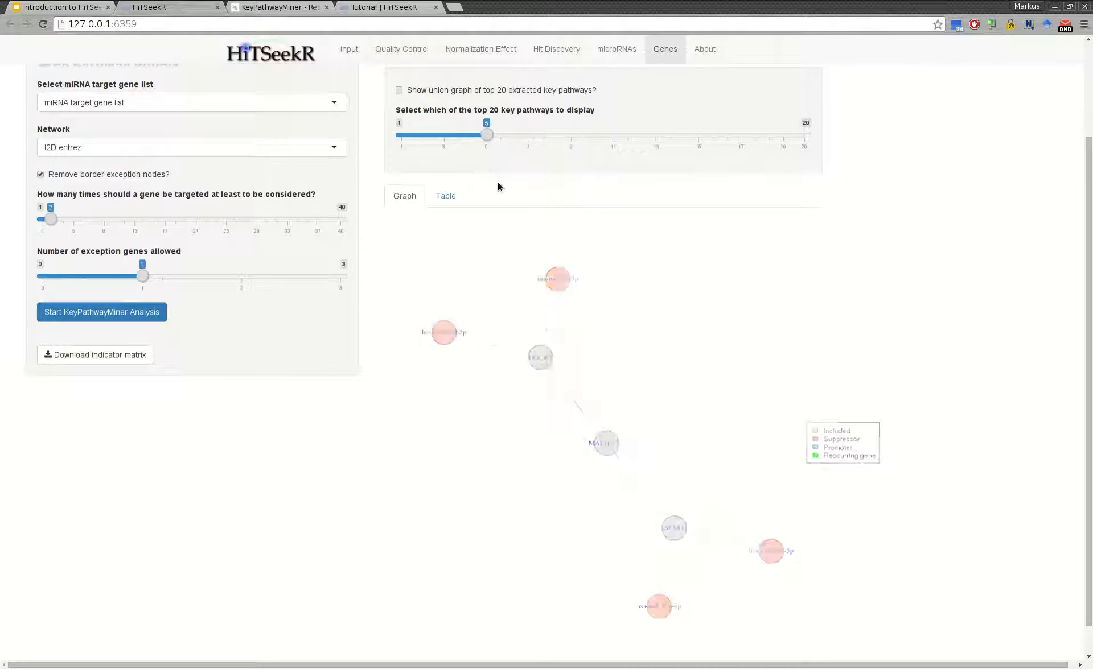
- Show the union graph of the top 20 extracted key pathways and examine its recurring genes and suppressor miRNAs
scroll(600, 282, "up", 4)
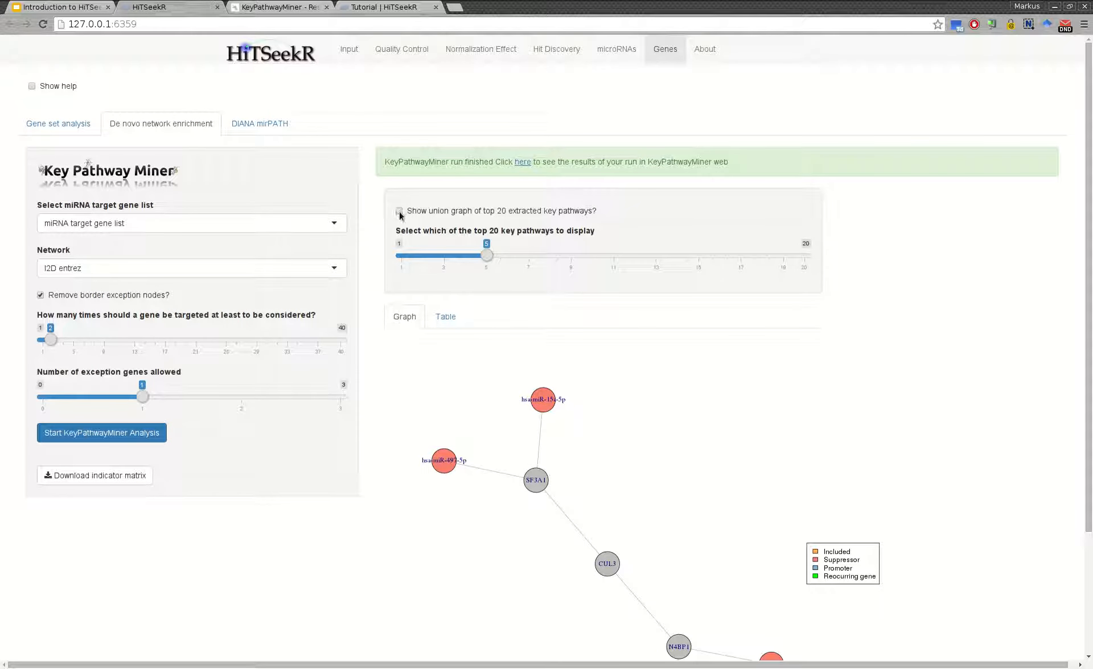
left_click(399, 210)
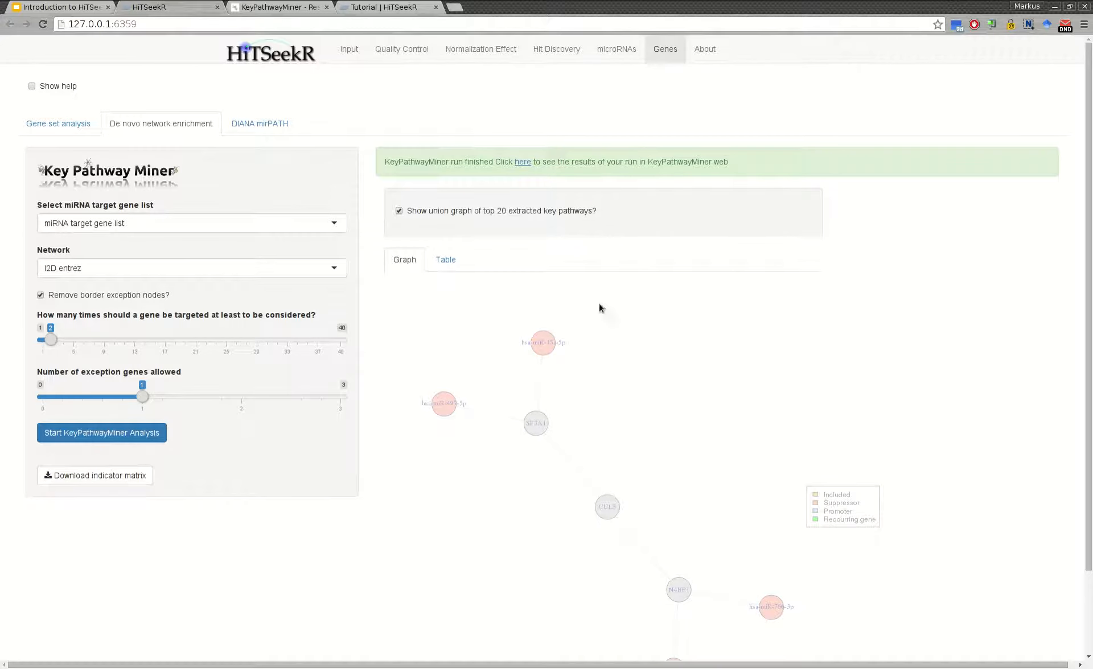
scroll(716, 406, "down", 3)
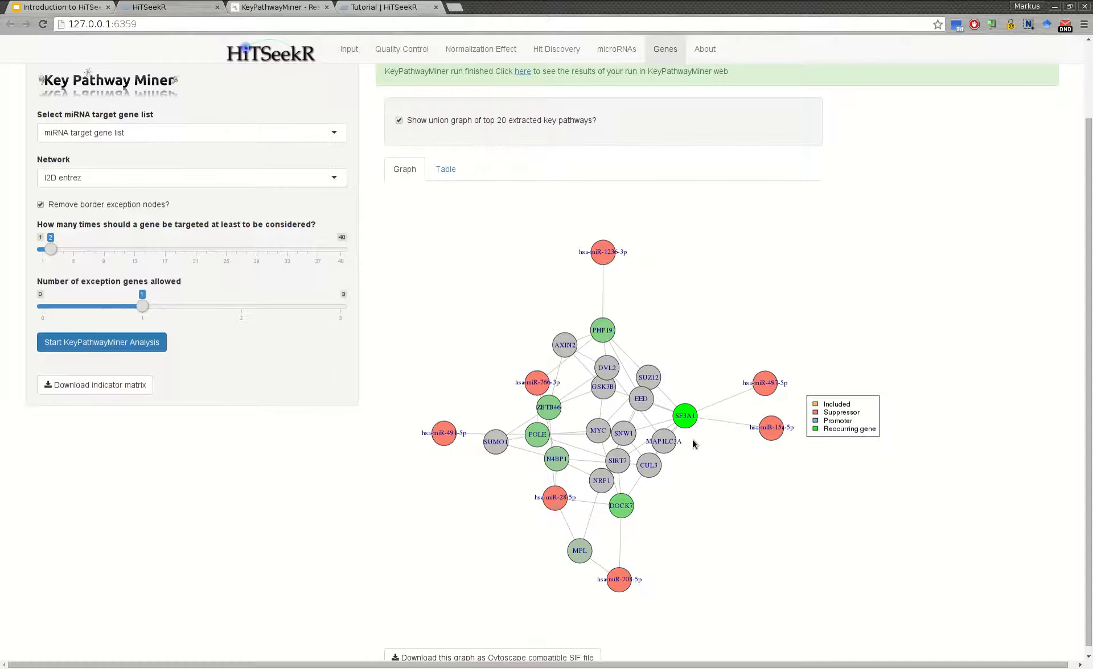
scroll(726, 505, "down", 1)
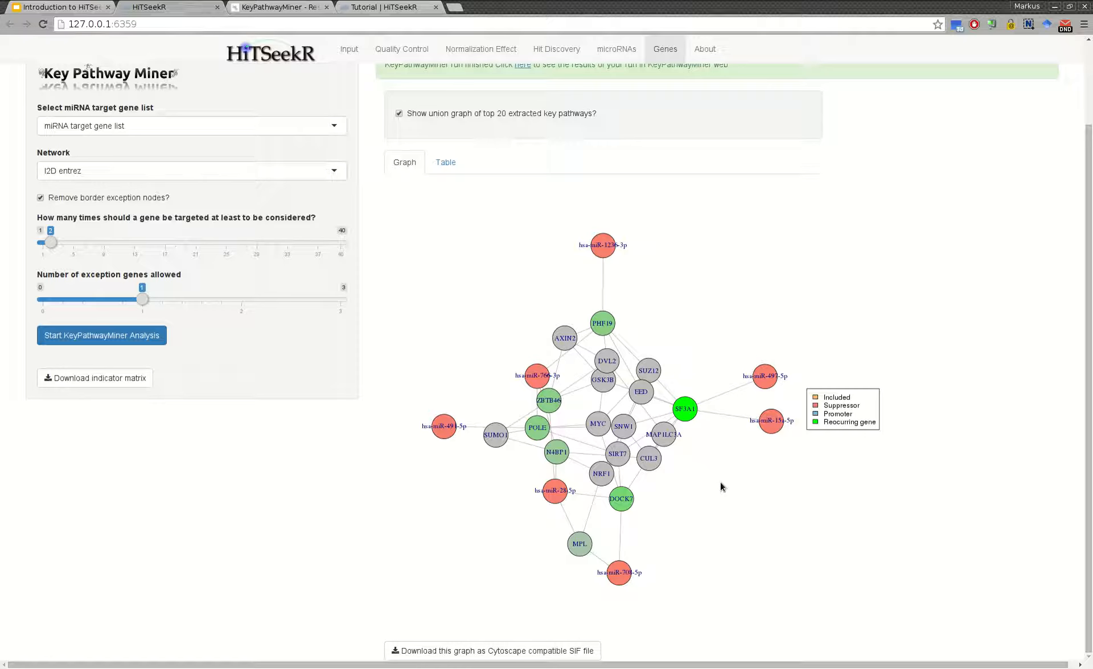
scroll(720, 483, "up", 2)
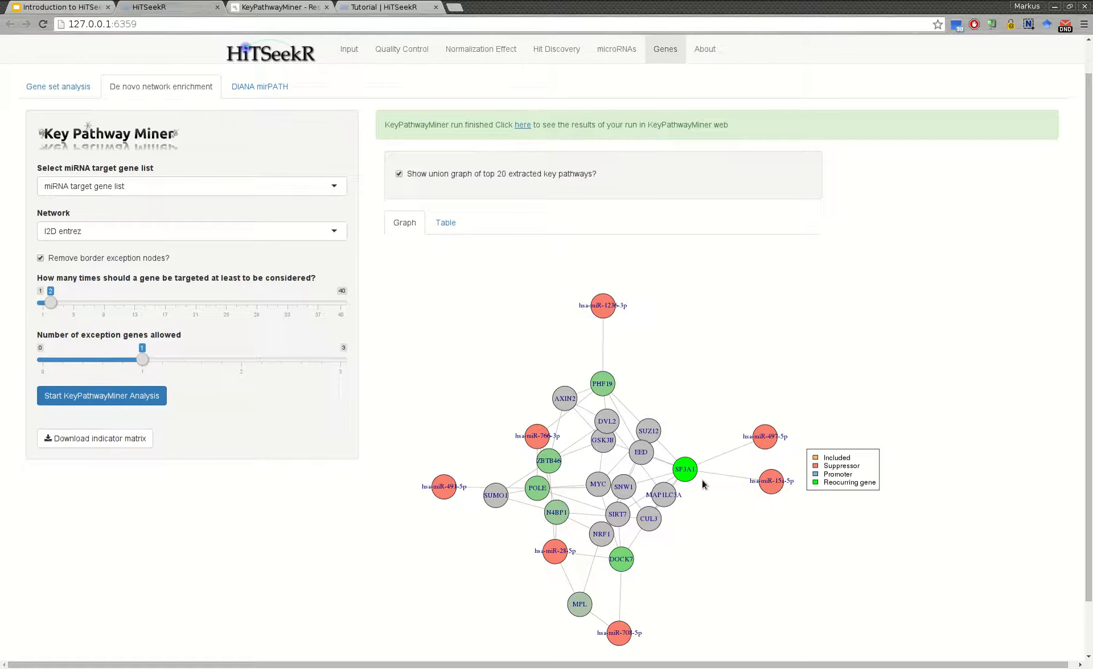
scroll(704, 485, "down", 1)
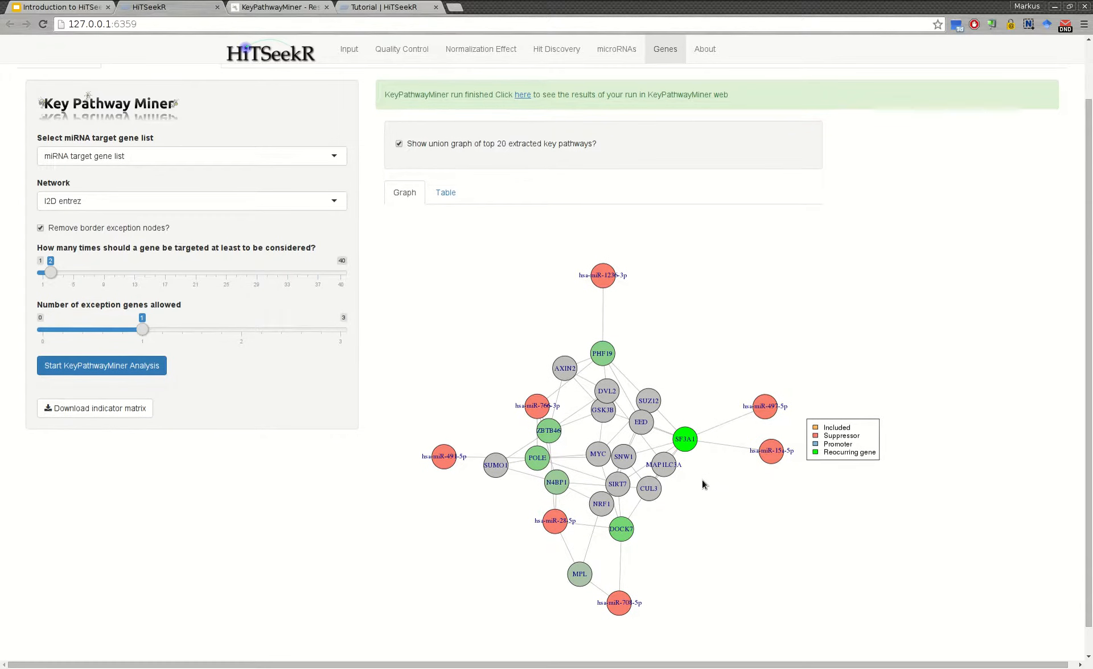